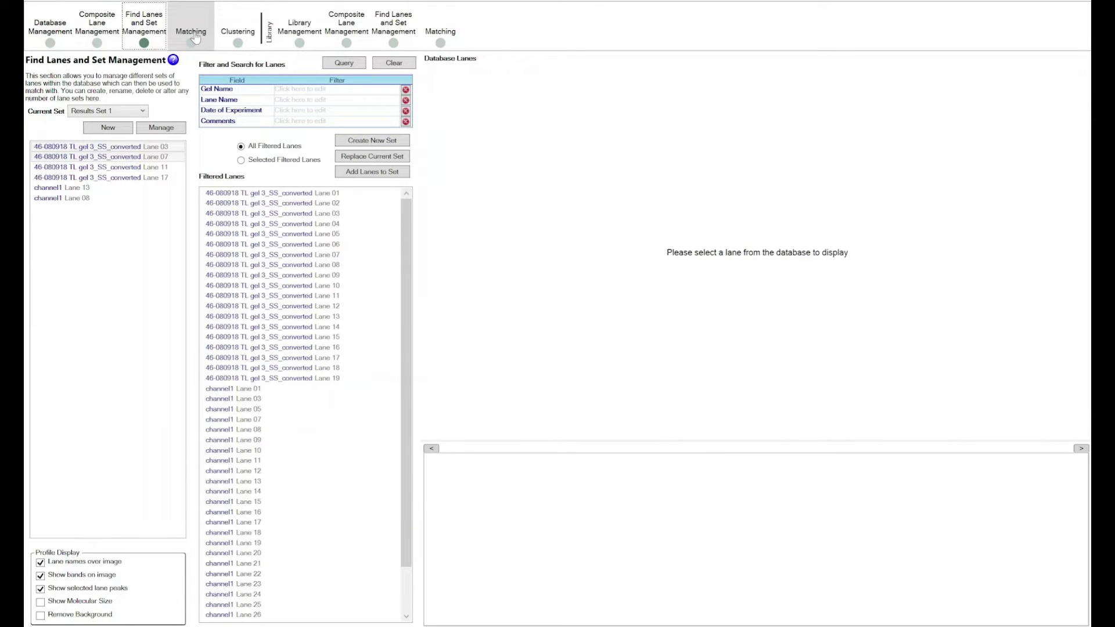
# Open the Matching step to show all database lanes with their detected bands
pyautogui.click(195, 36)
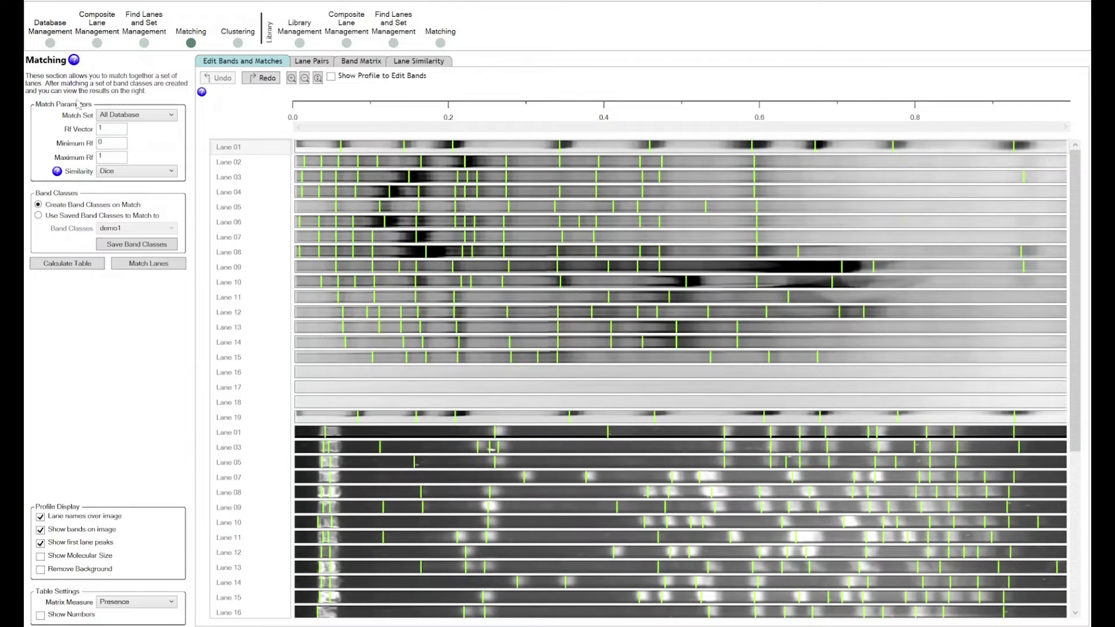
pyautogui.click(120, 116)
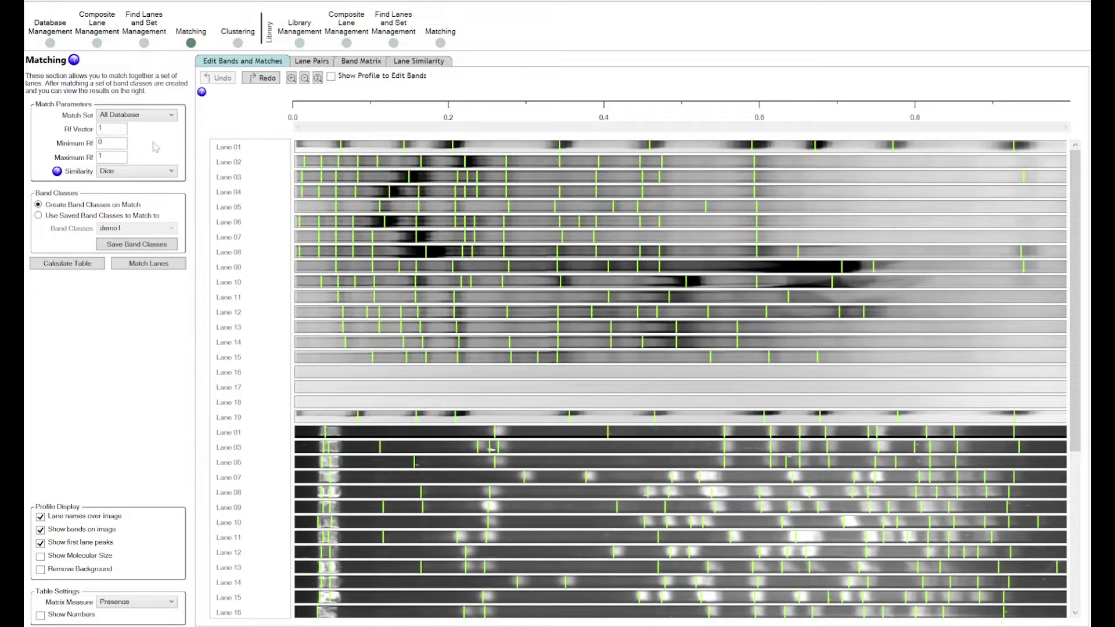
# Check the Rf Vector and Maximum Rf values, then list the available similarity measures
pyautogui.click(124, 128)
pyautogui.click(105, 156)
pyautogui.click(146, 173)
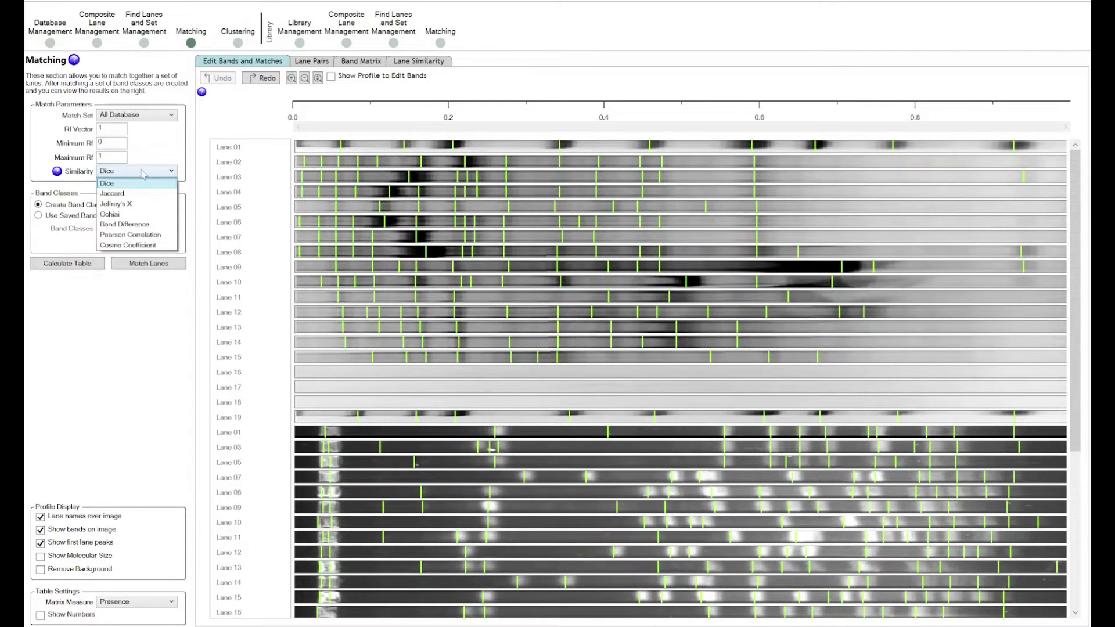
# Leave Dice selected and read through the Similarity Measures help popup before closing it
pyautogui.click(172, 172)
pyautogui.moveTo(57, 172)
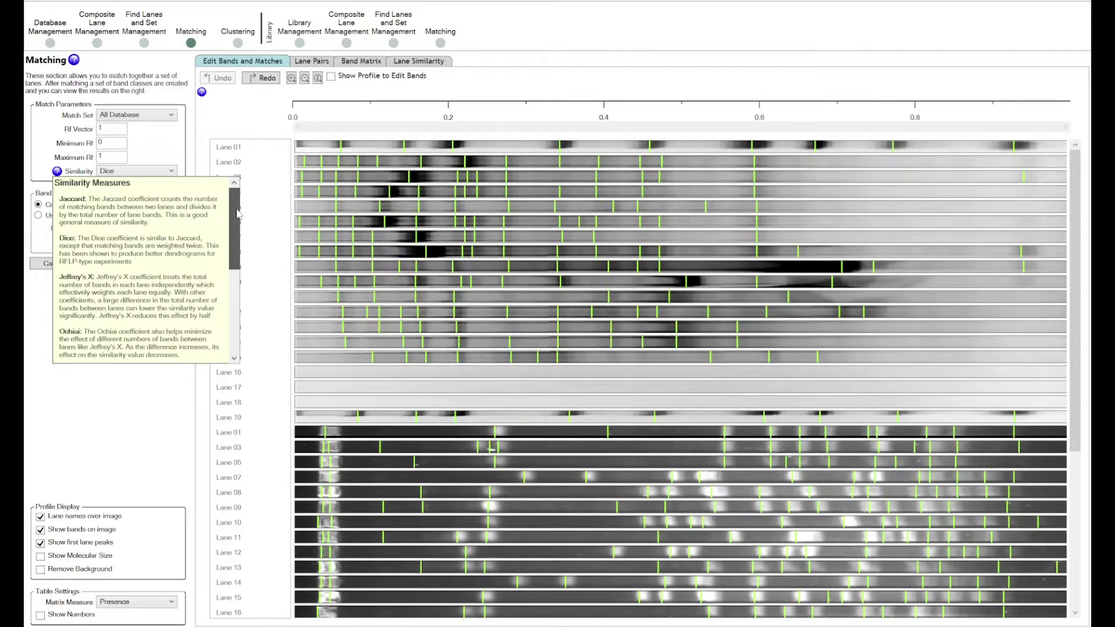
pyautogui.moveTo(237, 214)
pyautogui.mouseDown()
pyautogui.moveTo(232, 301)
pyautogui.moveTo(237, 209)
pyautogui.mouseUp()
pyautogui.click(171, 141)
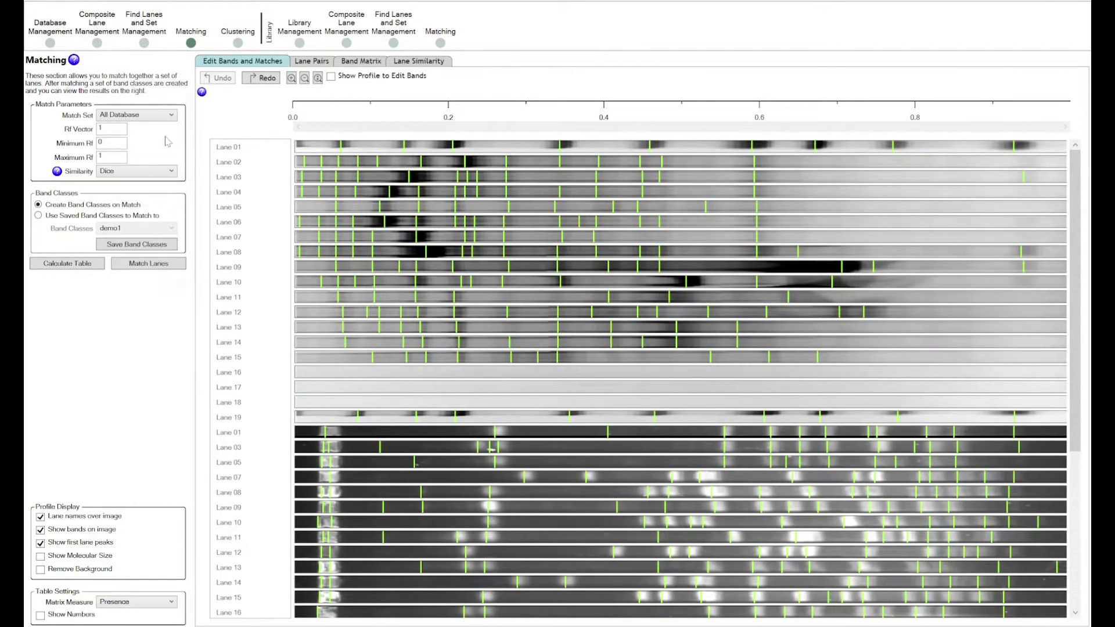
# Keep Create Band Classes on Match and re-match all lanes, replacing the existing matches
pyautogui.click(134, 217)
pyautogui.click(130, 206)
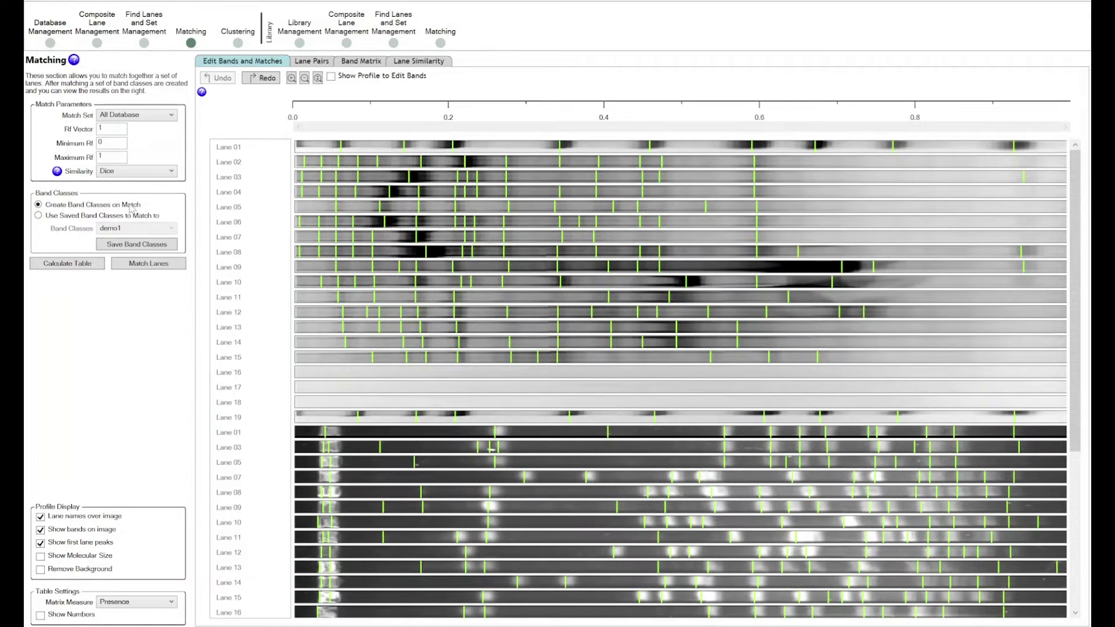
pyautogui.click(137, 263)
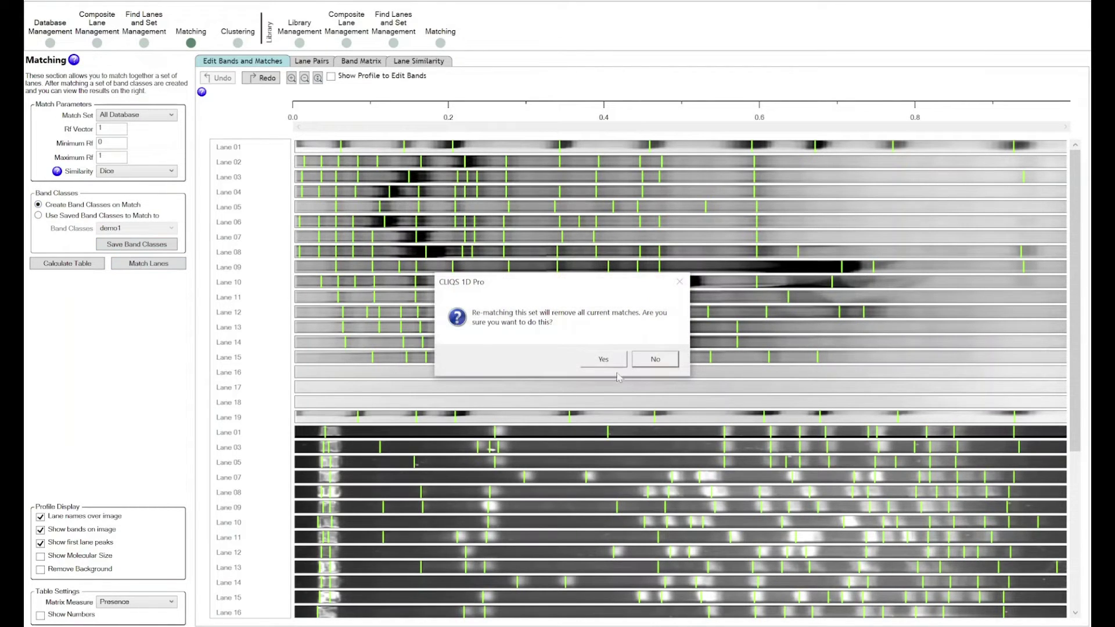
pyautogui.click(598, 363)
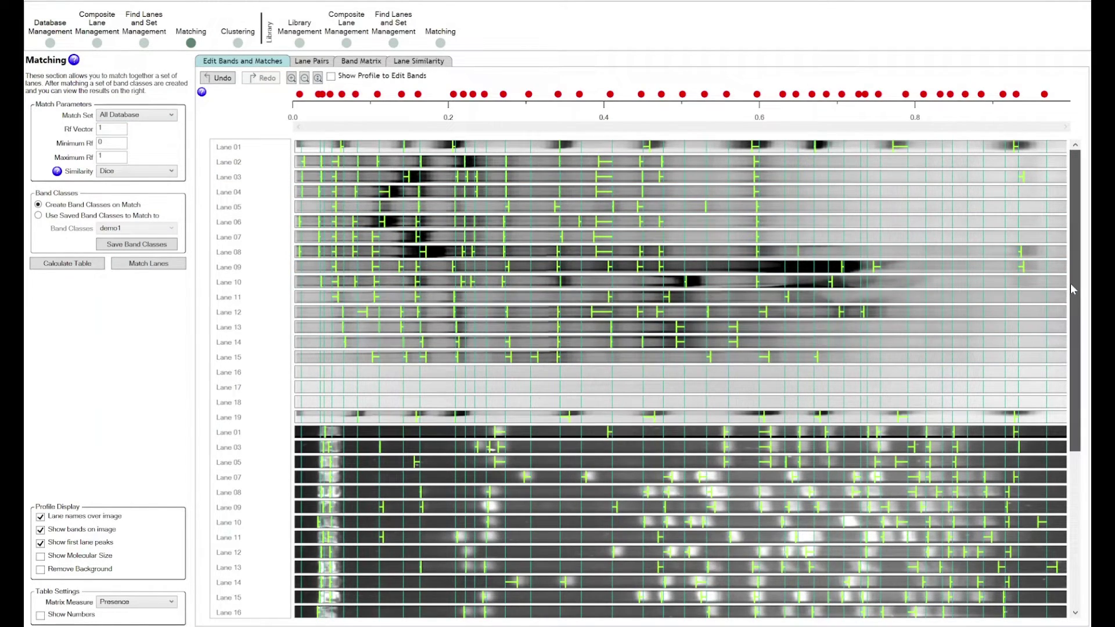
pyautogui.moveTo(1070, 283)
pyautogui.mouseDown()
pyautogui.moveTo(1062, 417)
pyautogui.moveTo(1072, 452)
pyautogui.moveTo(1073, 281)
pyautogui.mouseUp()
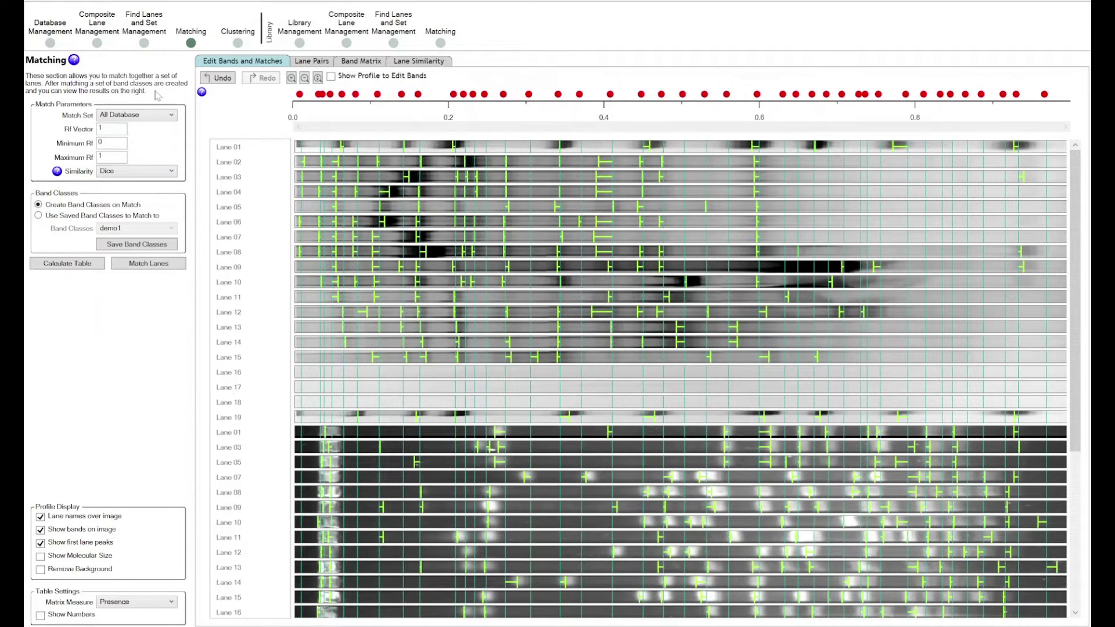
# Switch matching to the saved demo1 band classes and restrict it to Results Set 1
pyautogui.click(151, 117)
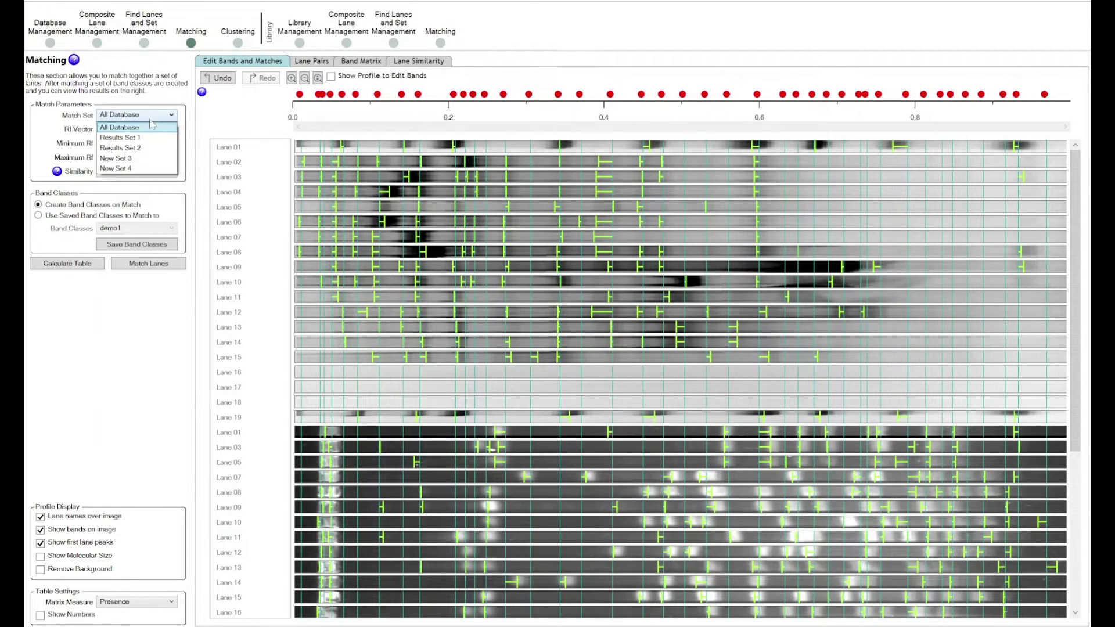
pyautogui.click(154, 116)
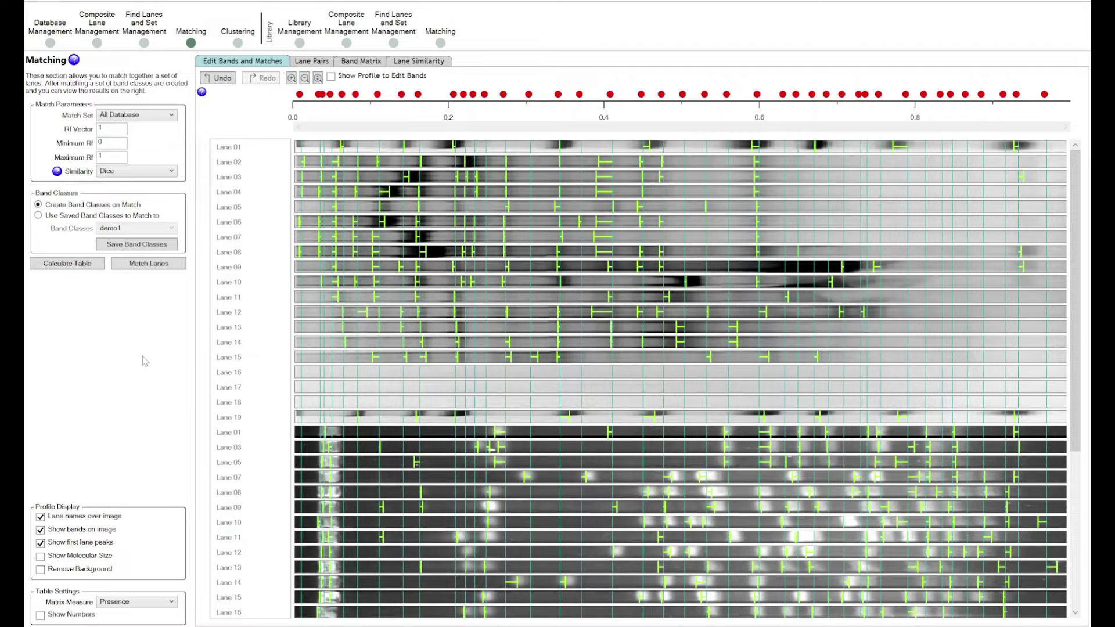
pyautogui.click(119, 216)
pyautogui.click(136, 116)
pyautogui.click(147, 139)
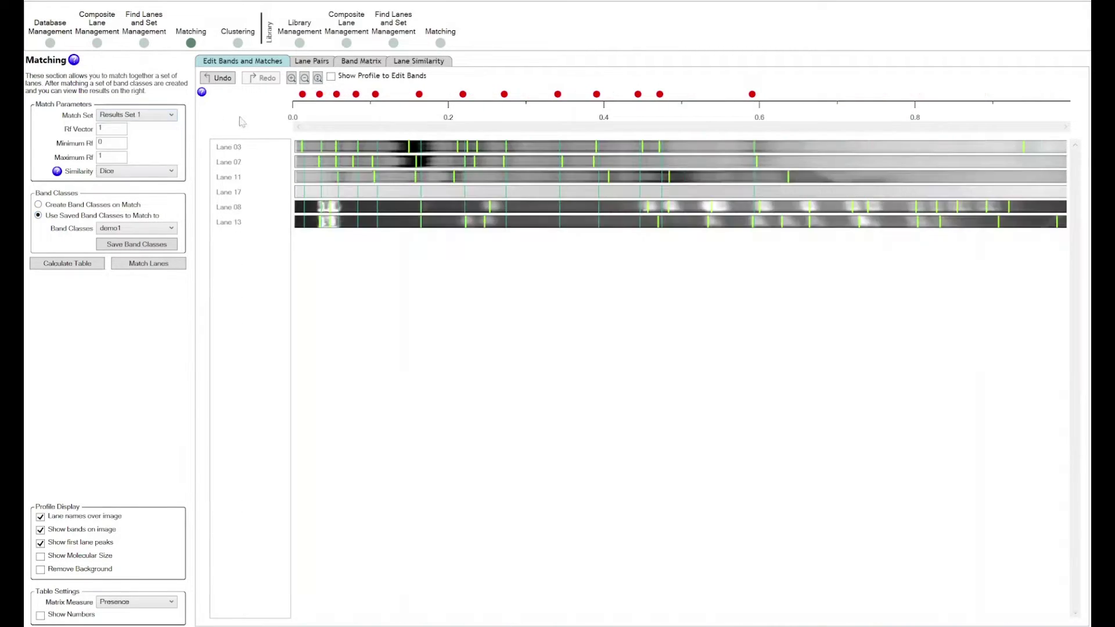
# Re-match the Results Set 1 lanes and save the band classes as 'results1'
pyautogui.click(133, 266)
pyautogui.click(603, 360)
pyautogui.click(146, 246)
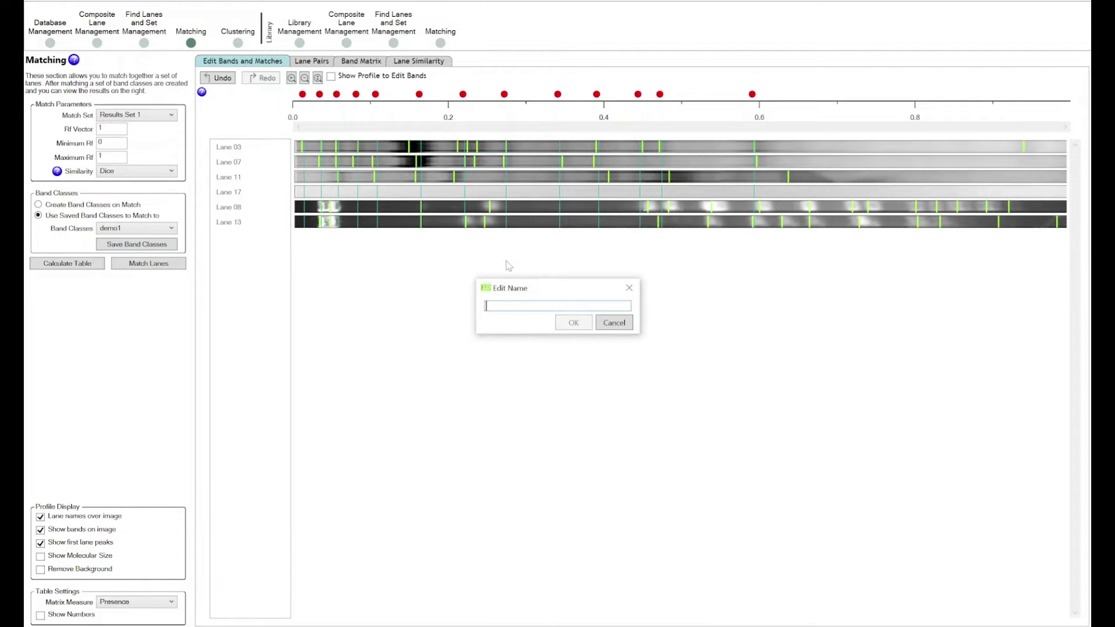
pyautogui.write('results1')
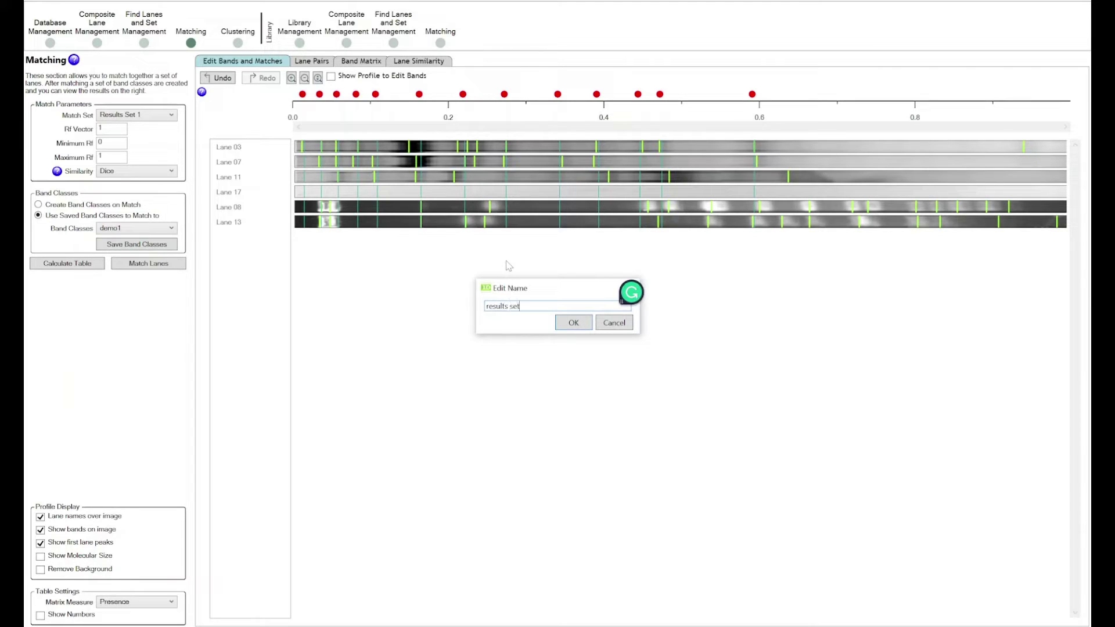
pyautogui.press('Return')
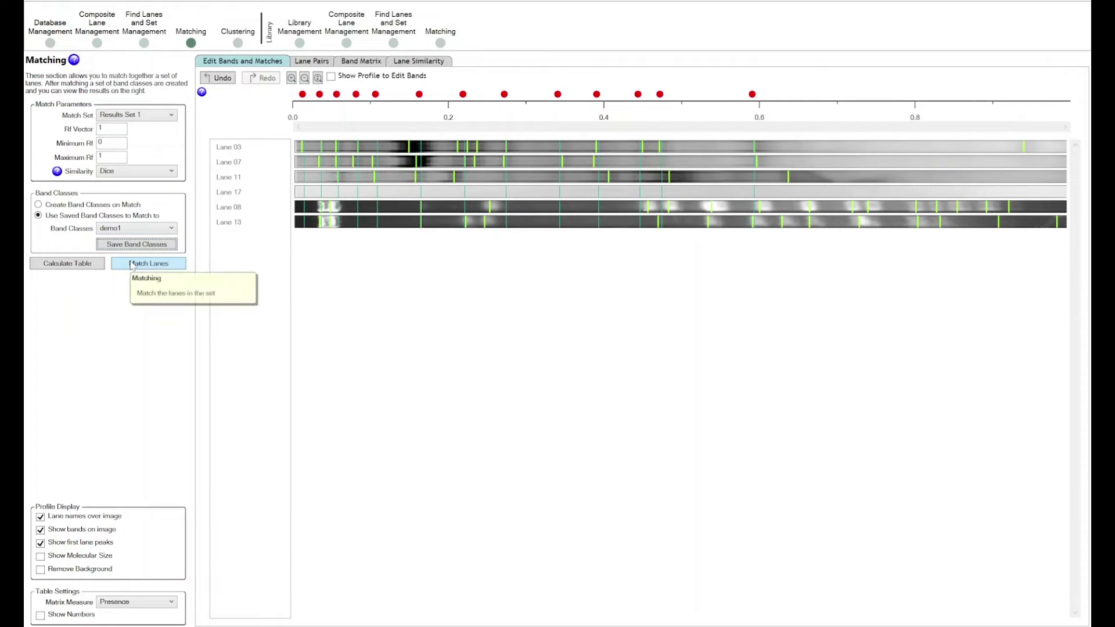
# Set the Match Set back to All Database
pyautogui.click(137, 117)
pyautogui.click(140, 133)
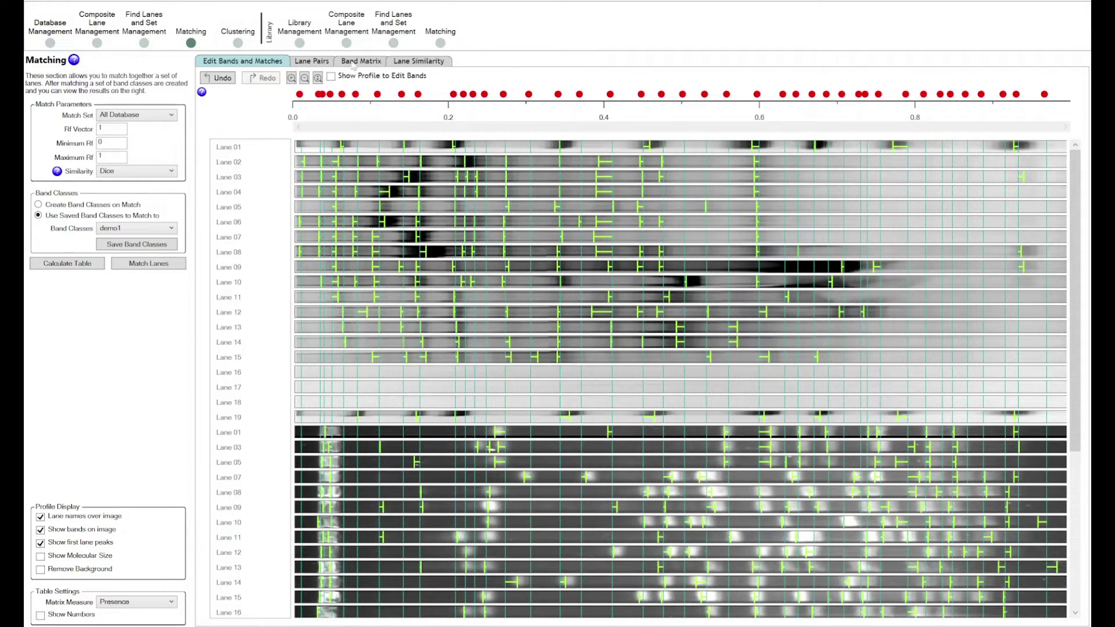
pyautogui.click(319, 64)
pyautogui.click(346, 63)
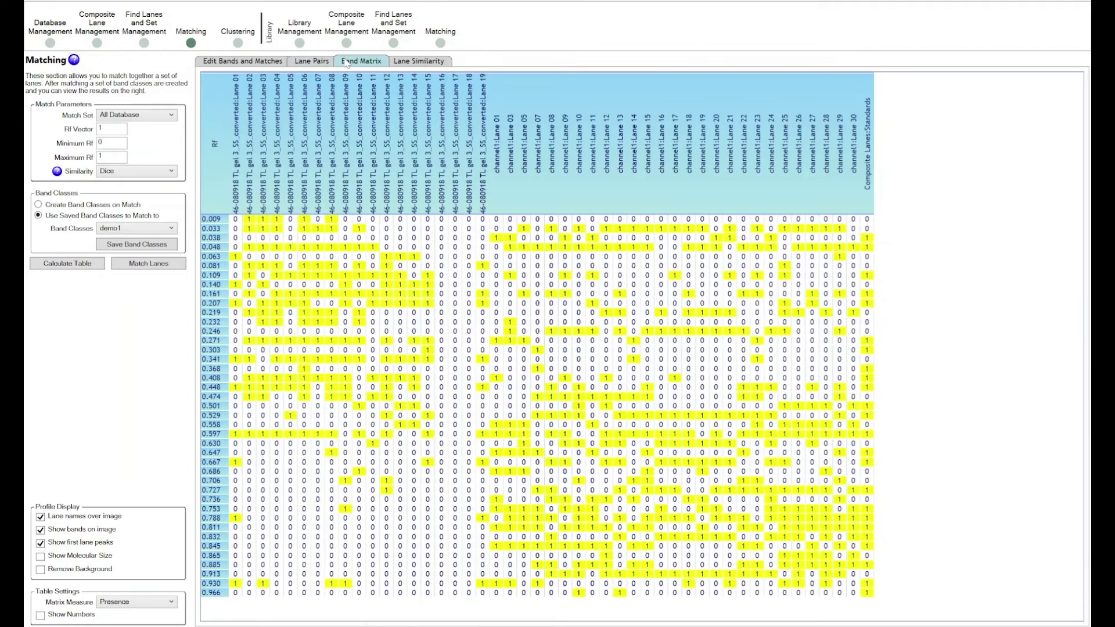
pyautogui.click(398, 64)
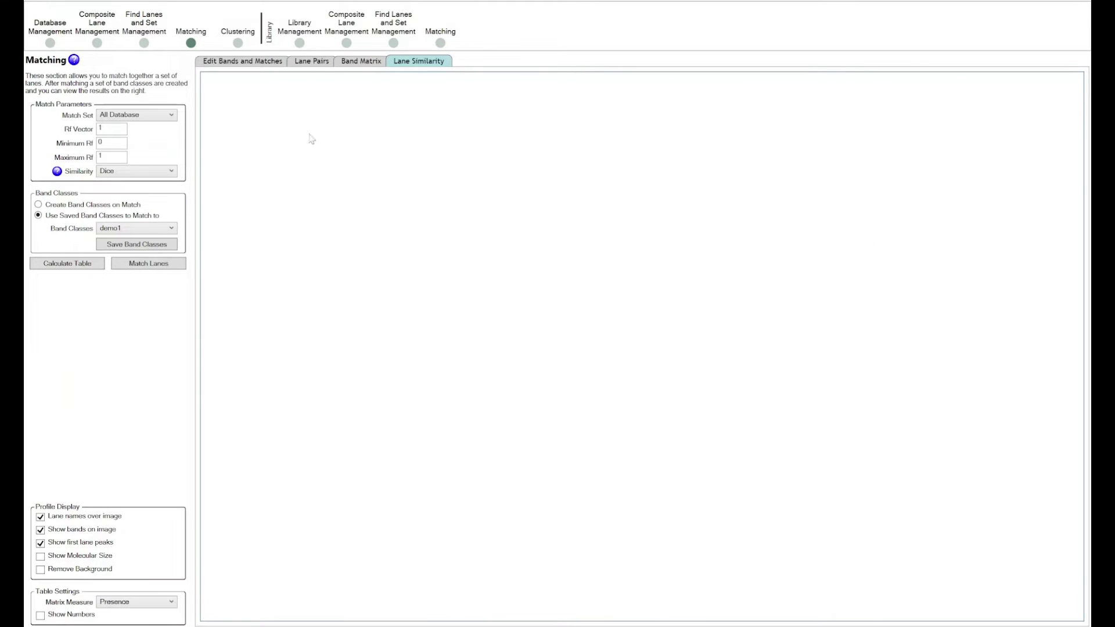
pyautogui.click(344, 62)
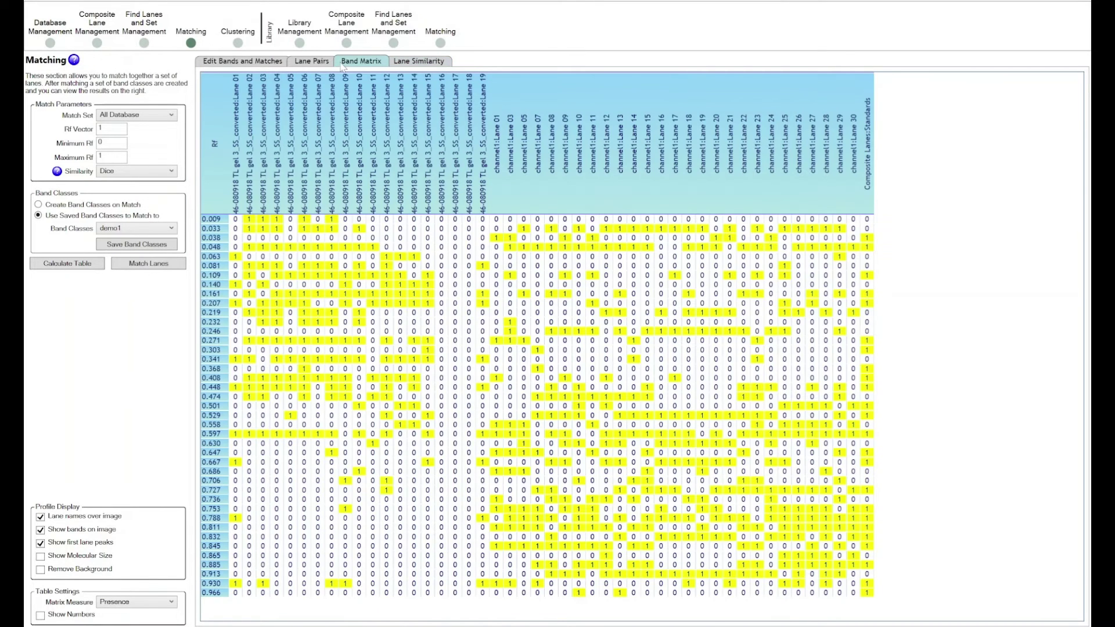
pyautogui.click(236, 62)
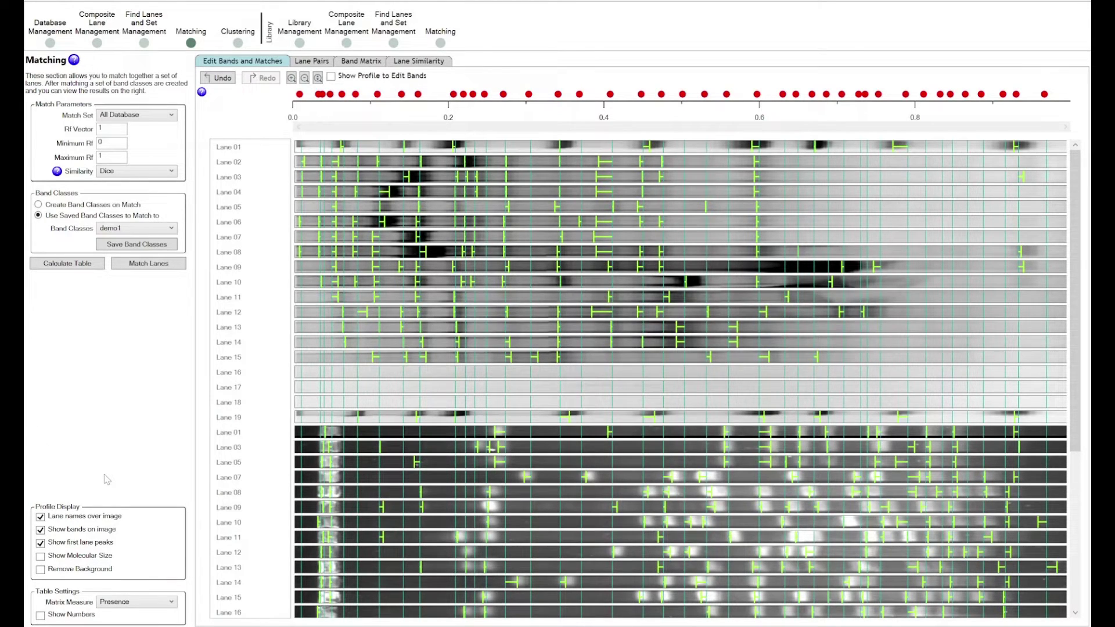
# Show the edit-bands profile and compare the lane-name, band-marker and peak-number display toggles
pyautogui.click(67, 519)
pyautogui.click(355, 77)
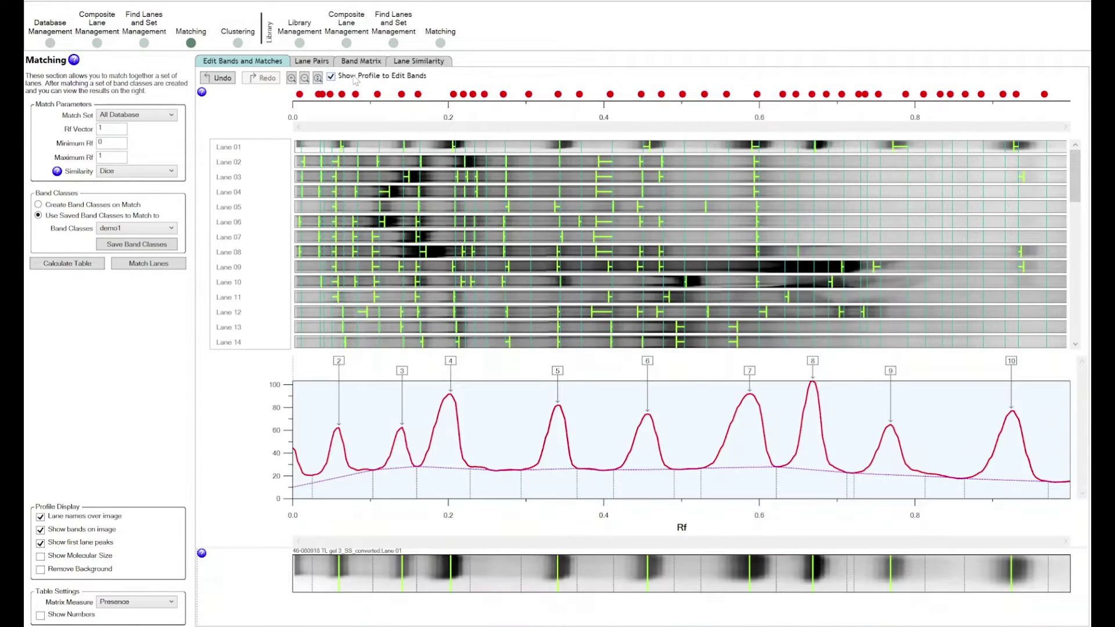
pyautogui.click(112, 521)
pyautogui.click(113, 521)
pyautogui.click(112, 531)
pyautogui.click(112, 530)
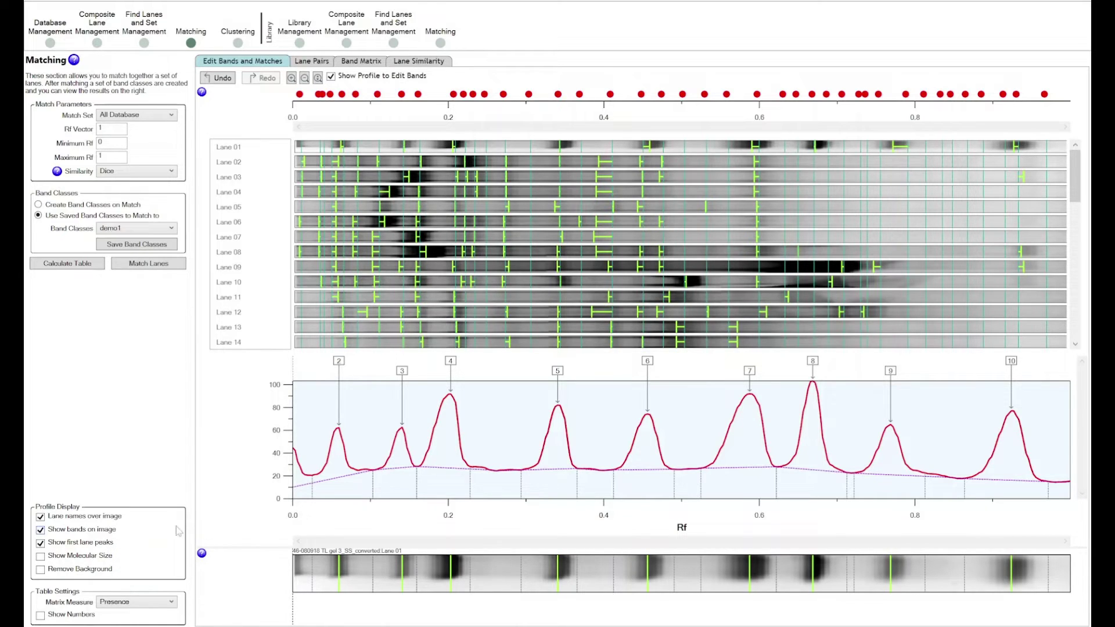
pyautogui.click(101, 533)
pyautogui.click(102, 535)
pyautogui.click(102, 544)
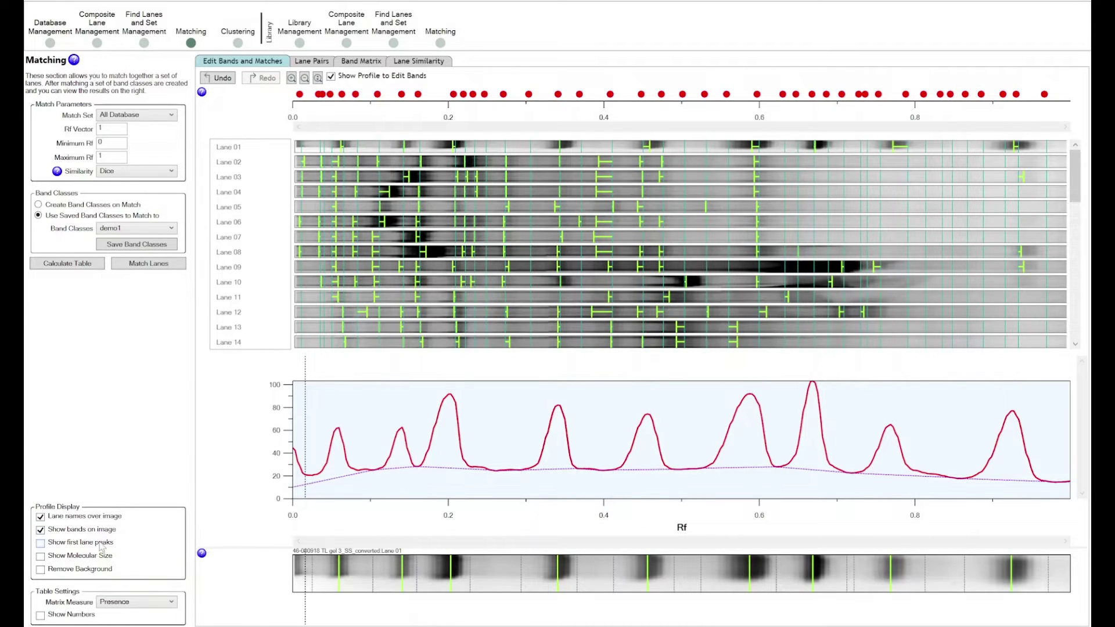
pyautogui.click(102, 544)
pyautogui.click(102, 544)
pyautogui.click(102, 544)
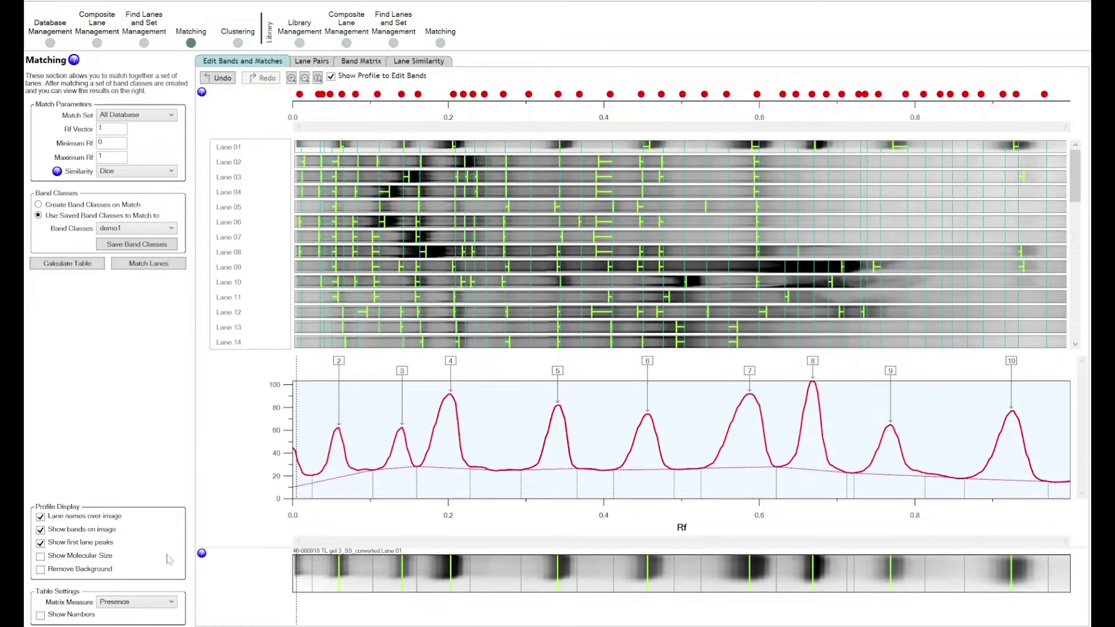
# Label peaks with band numbers instead of molecular sizes, and leave background removal off
pyautogui.click(96, 558)
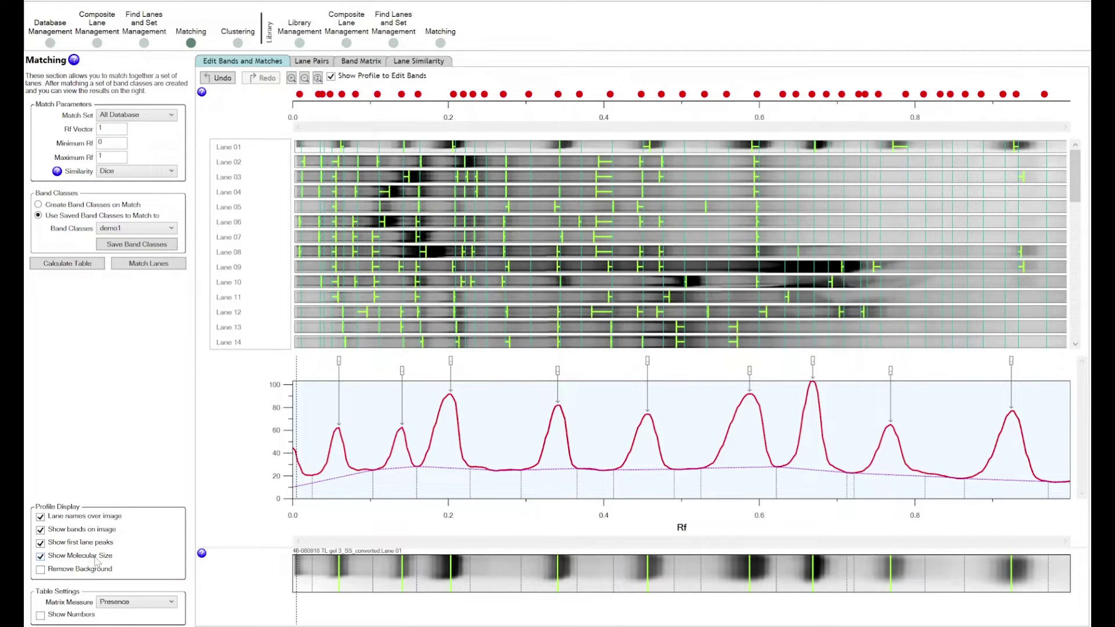
pyautogui.click(97, 558)
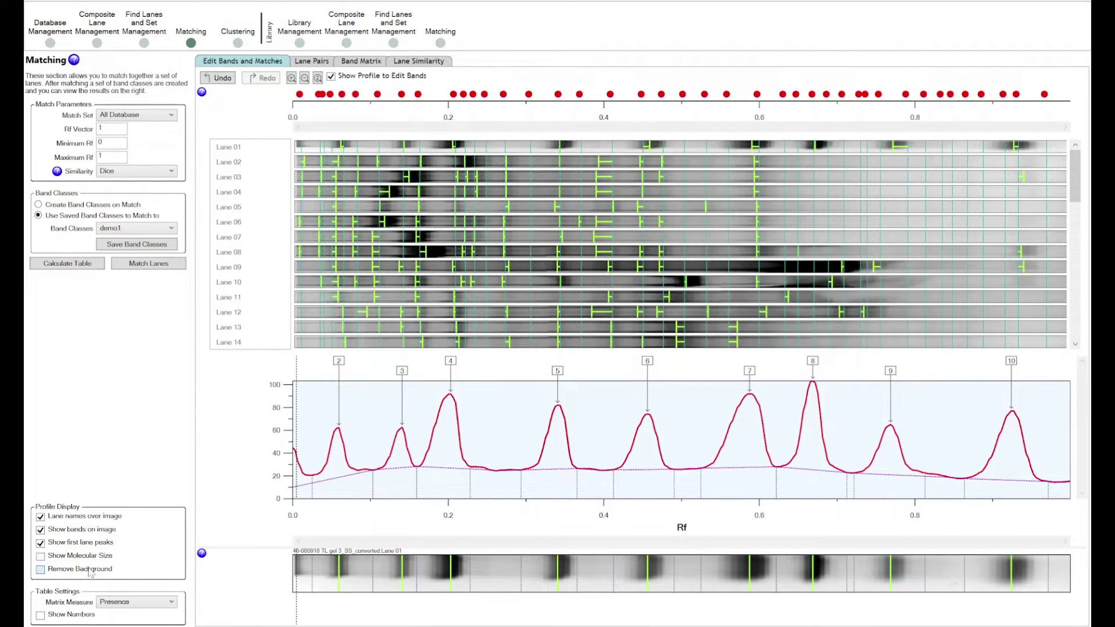
pyautogui.click(91, 572)
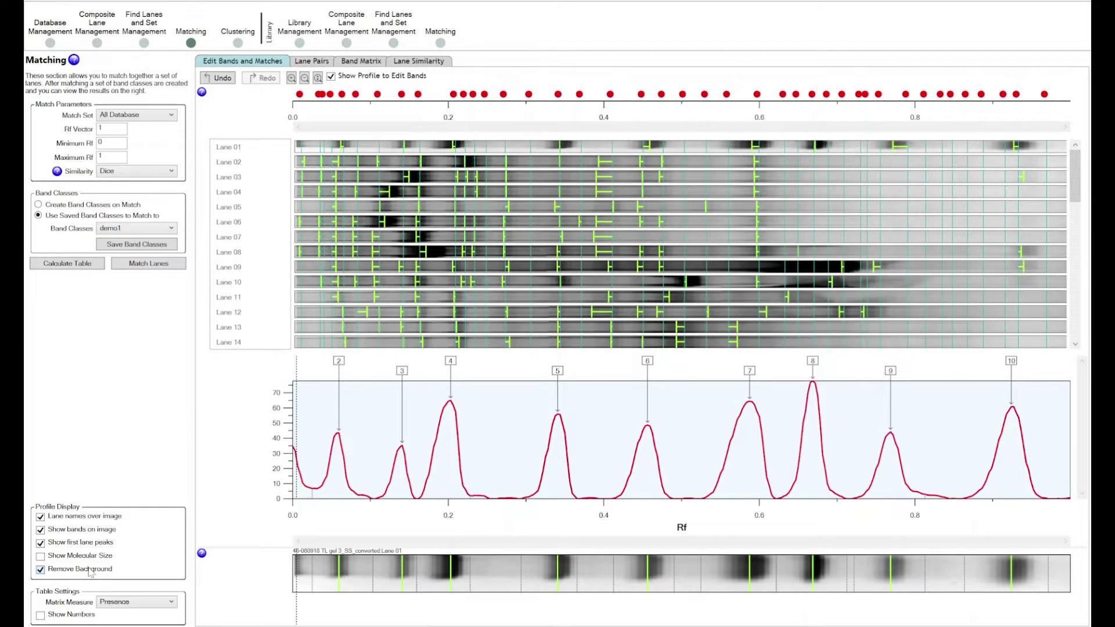
pyautogui.click(92, 570)
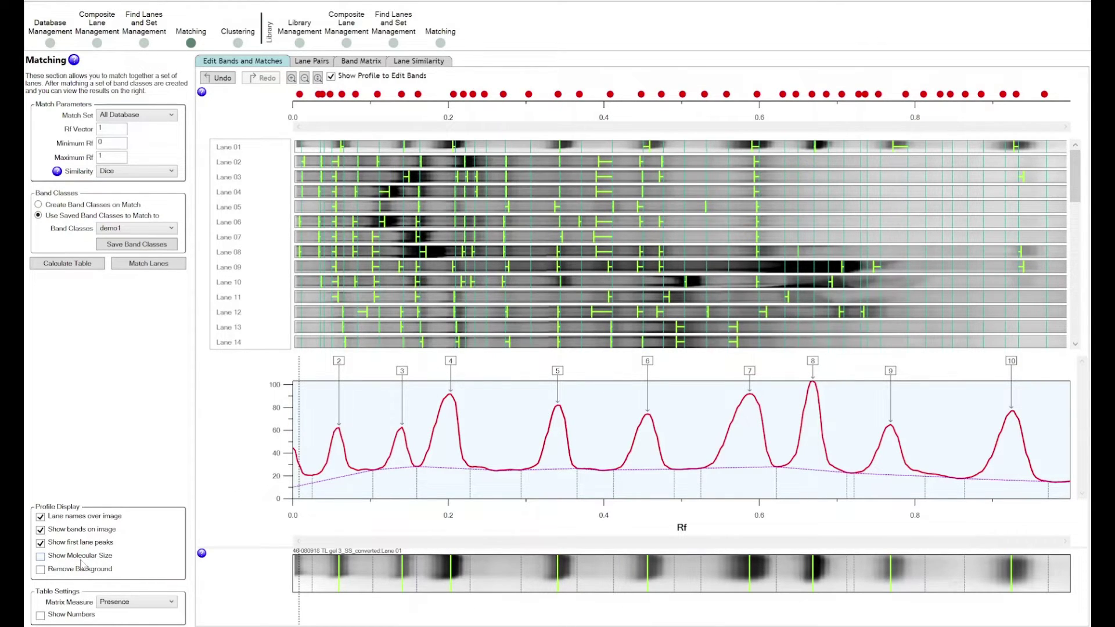
pyautogui.click(41, 570)
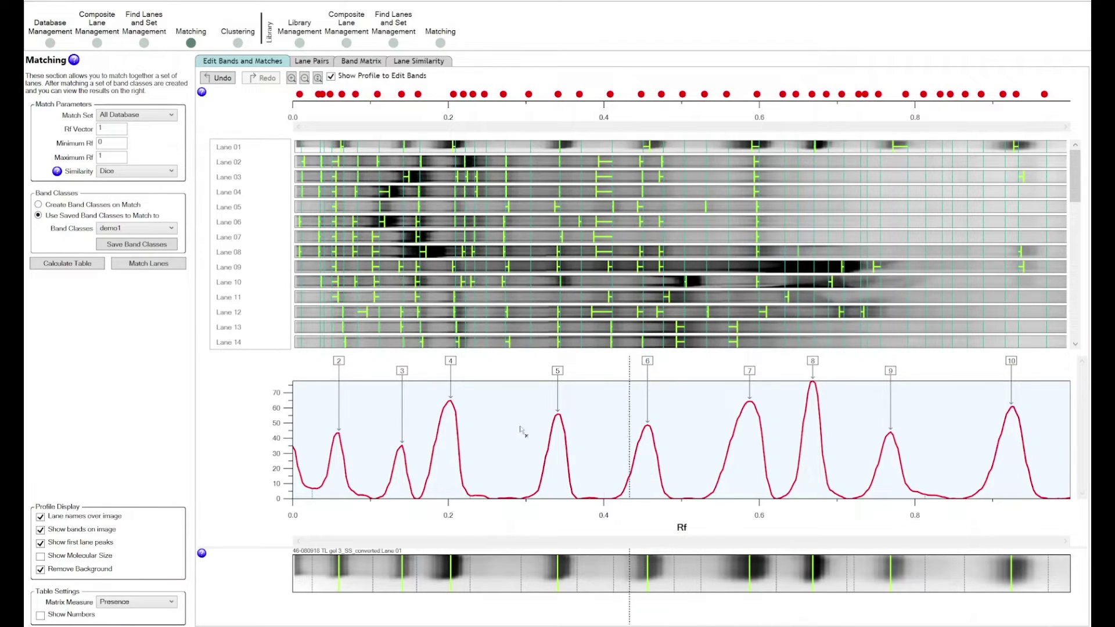
pyautogui.click(73, 570)
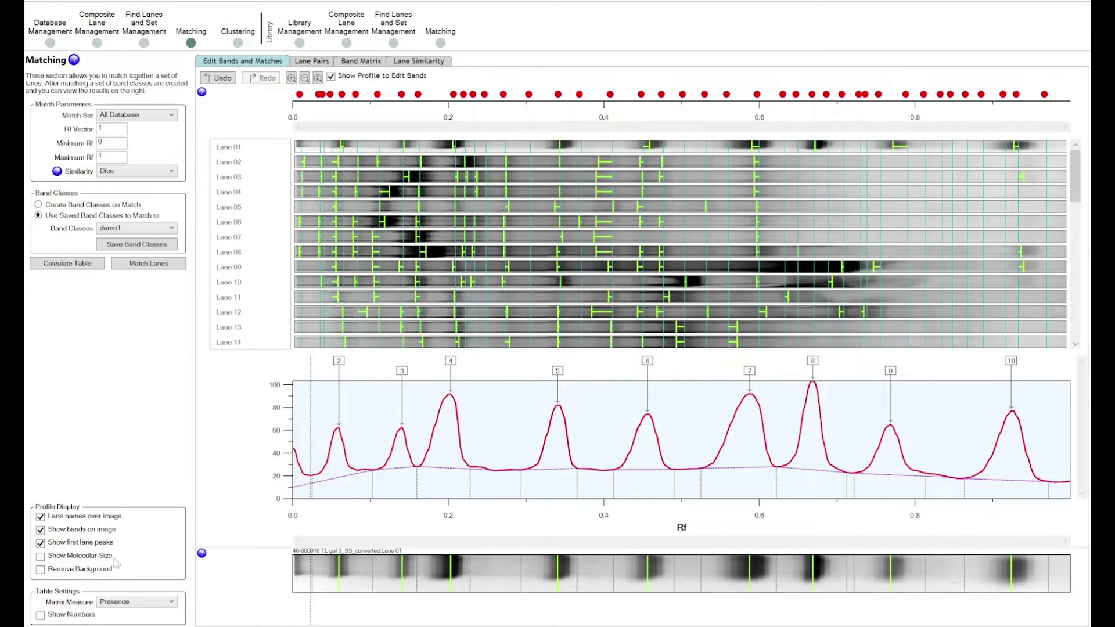
pyautogui.click(138, 608)
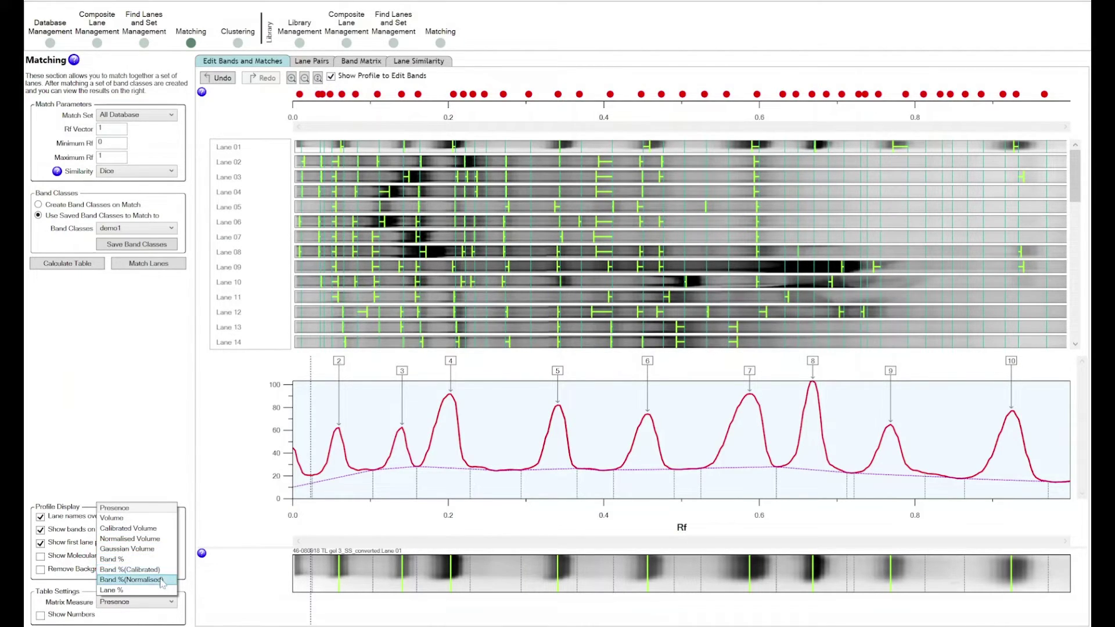
pyautogui.click(137, 604)
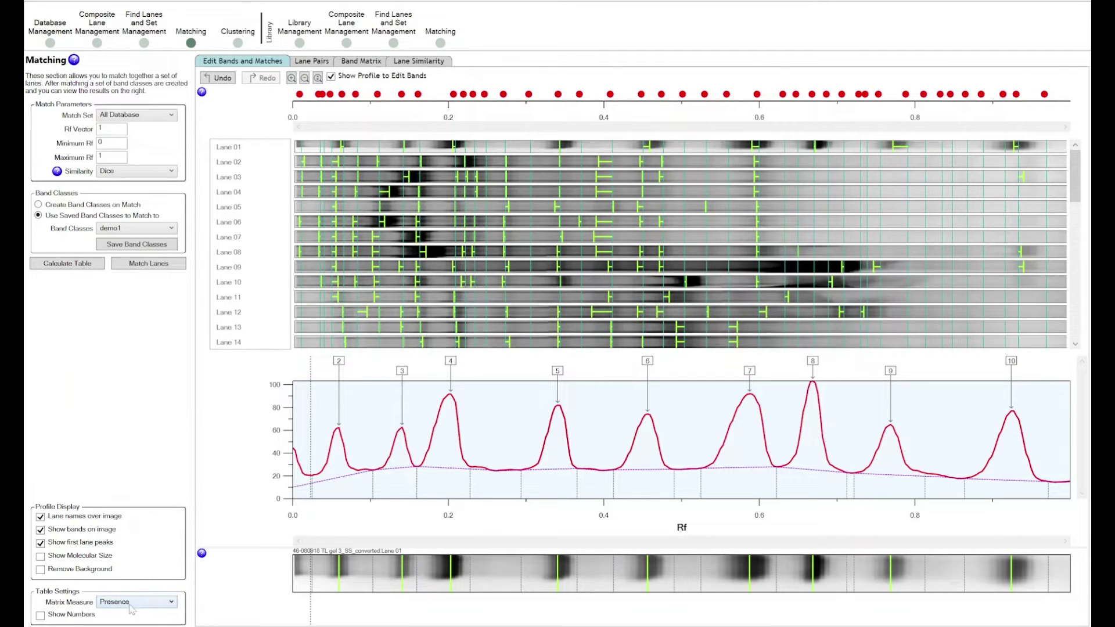
pyautogui.click(70, 616)
pyautogui.click(355, 65)
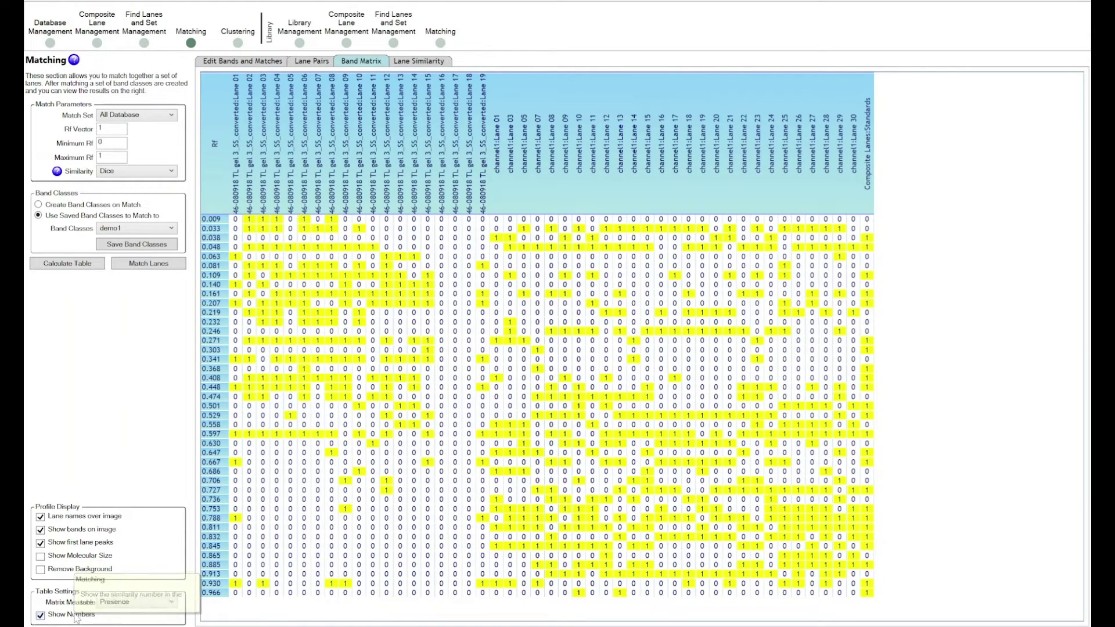
pyautogui.click(430, 67)
pyautogui.click(268, 68)
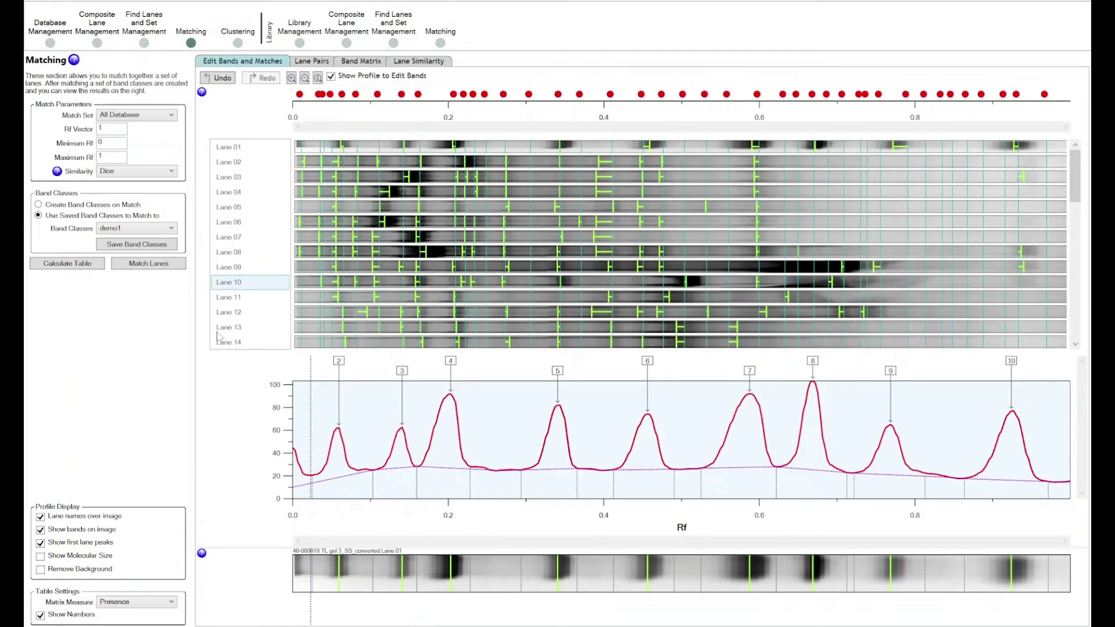
pyautogui.click(76, 617)
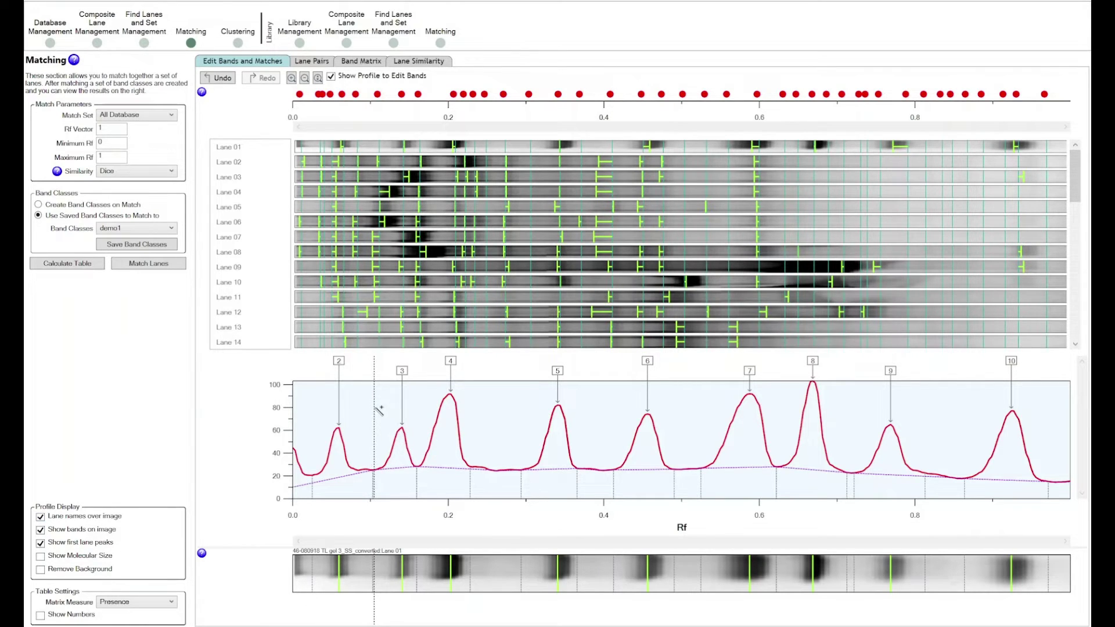
pyautogui.click(352, 77)
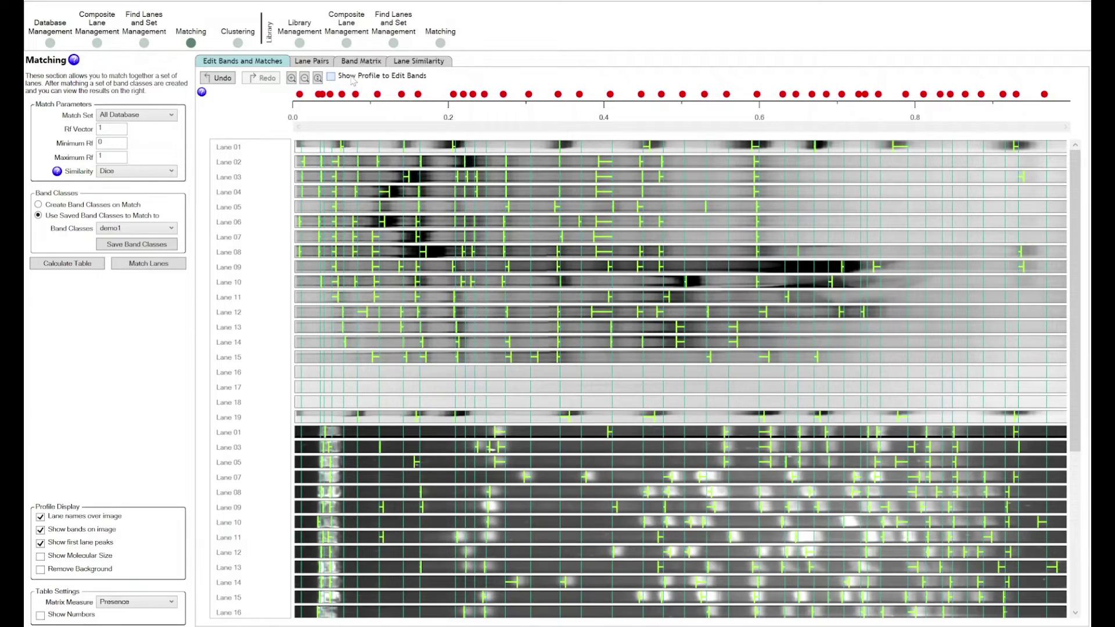
pyautogui.click(352, 78)
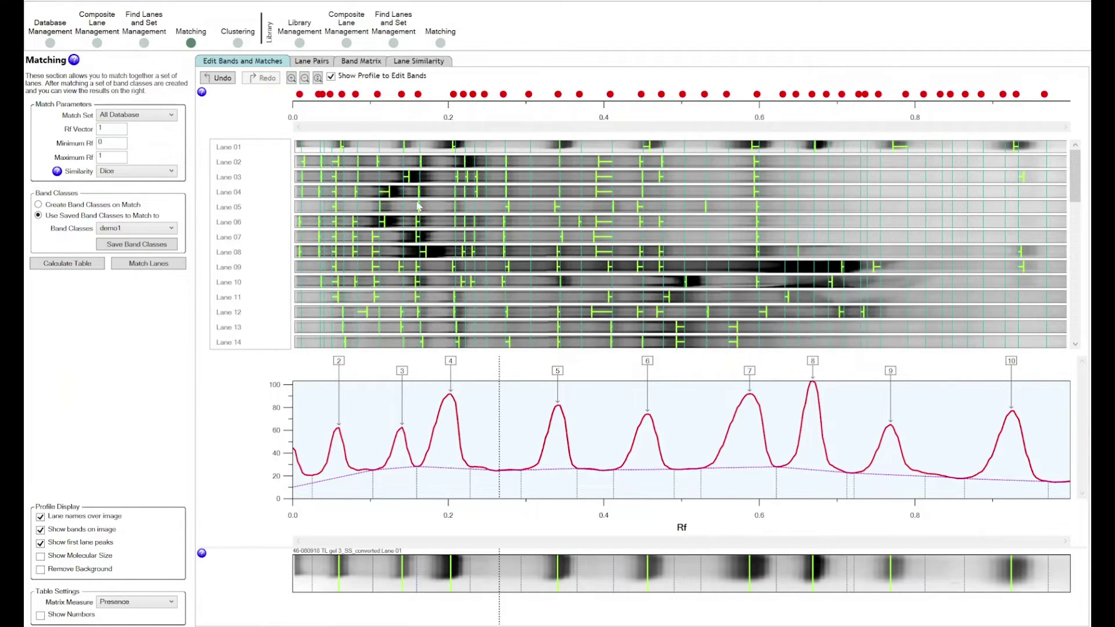
# Add bands 11 (Rf 0.27) and 12 (Rf 0.29) to Lane 01 and remove band 6 near Rf 0.46
pyautogui.click(400, 78)
pyautogui.click(400, 79)
pyautogui.click(502, 413)
pyautogui.click(516, 407)
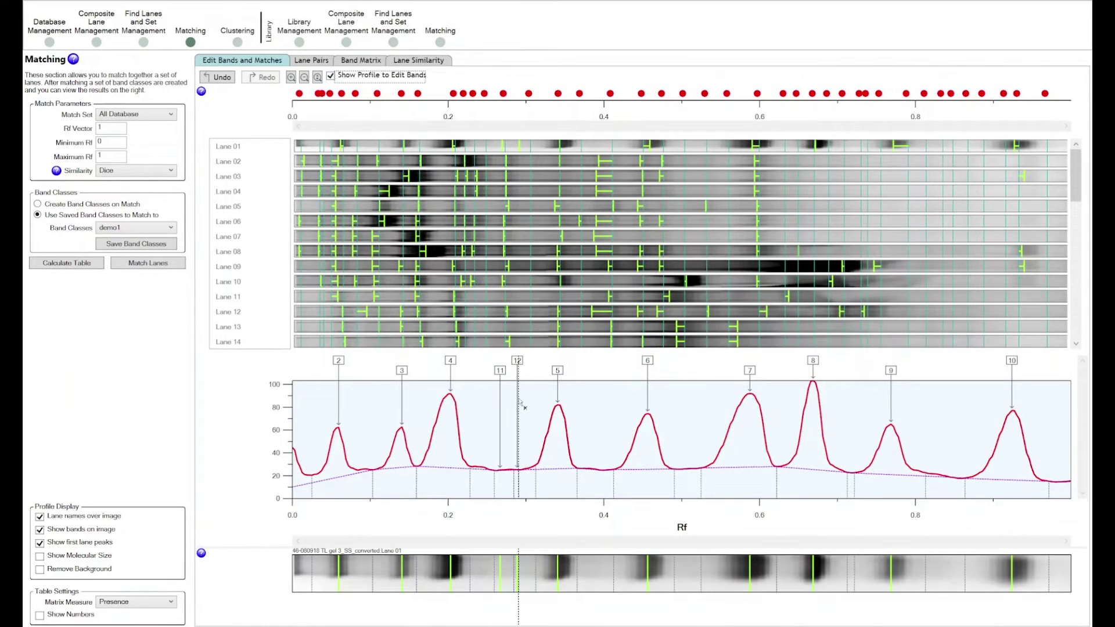
pyautogui.click(648, 398)
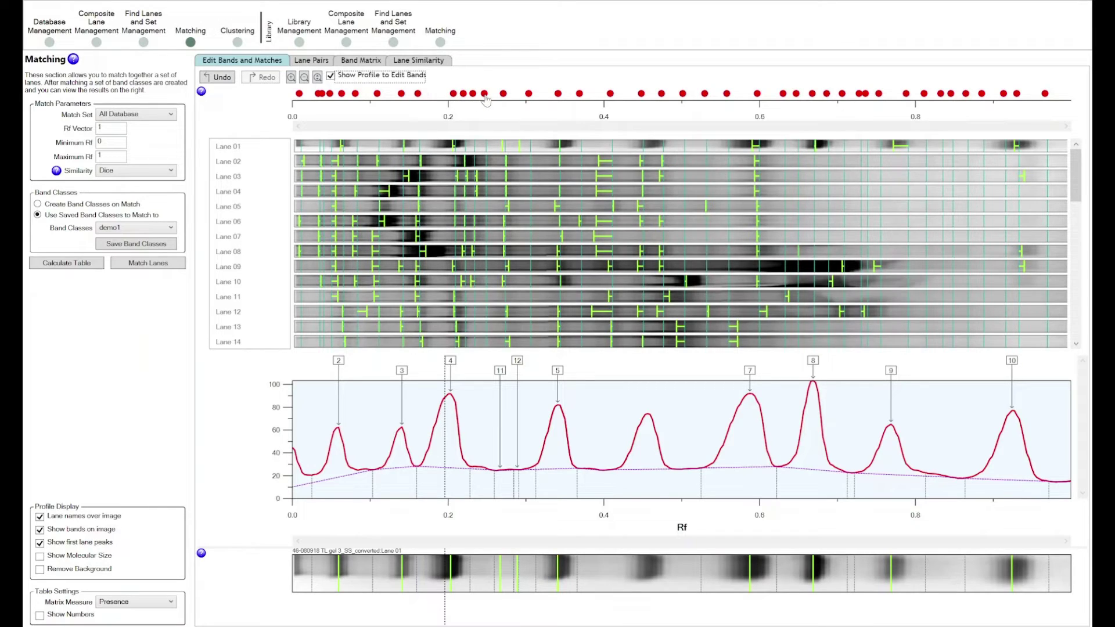
# Inspect the band classes at Rf 0.27 and 0.34, then delete the one near Rf 0.41
pyautogui.click(502, 94)
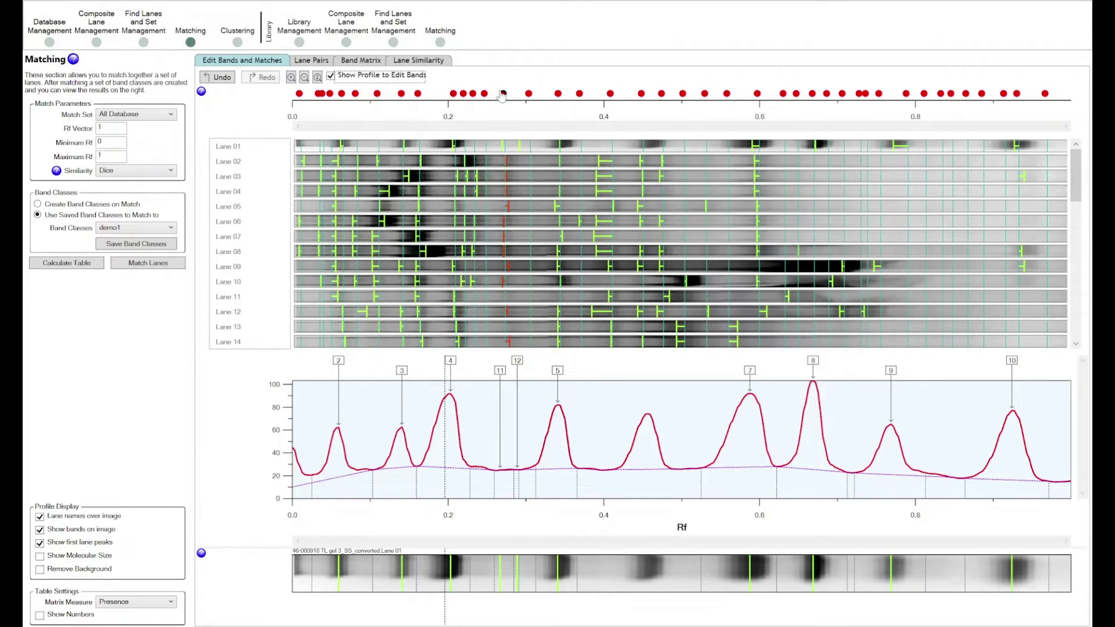
pyautogui.click(558, 93)
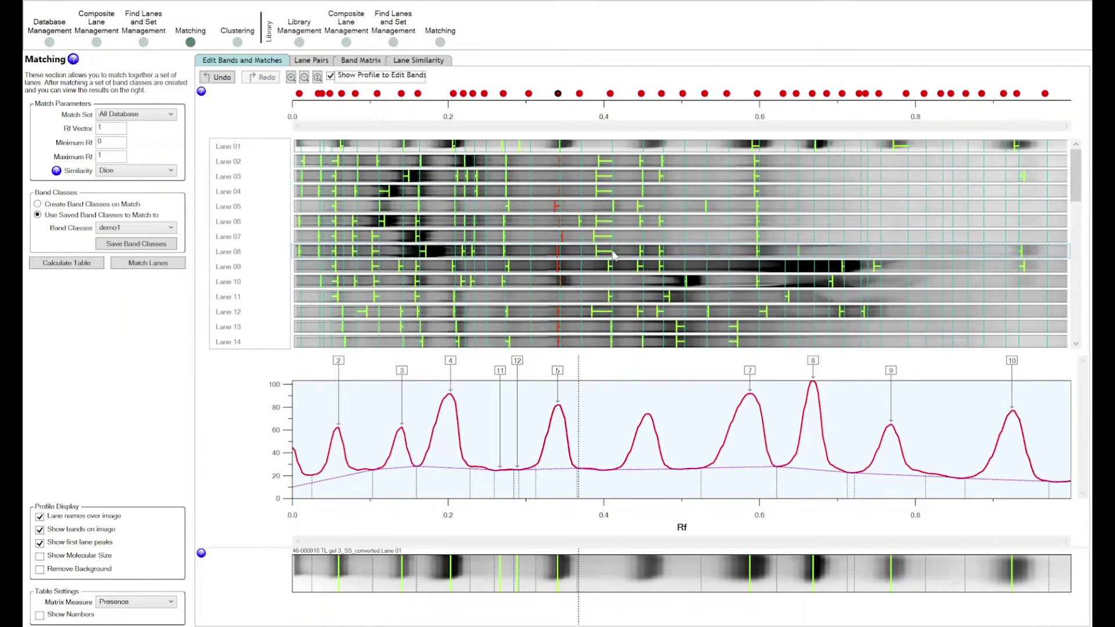
pyautogui.click(579, 94)
pyautogui.click(610, 93)
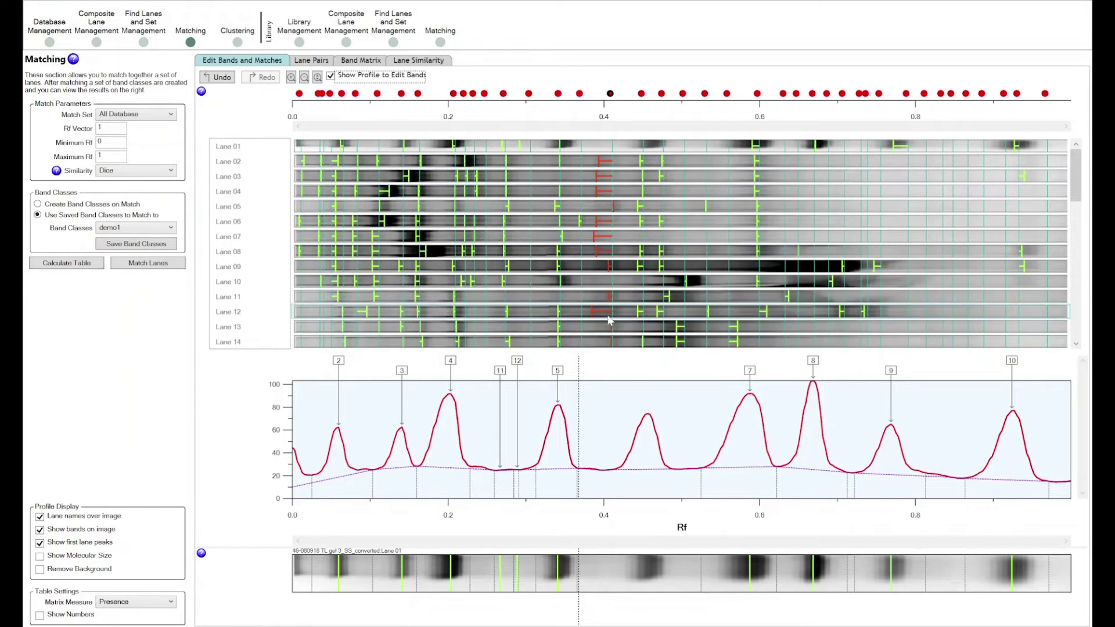
pyautogui.rightClick(610, 95)
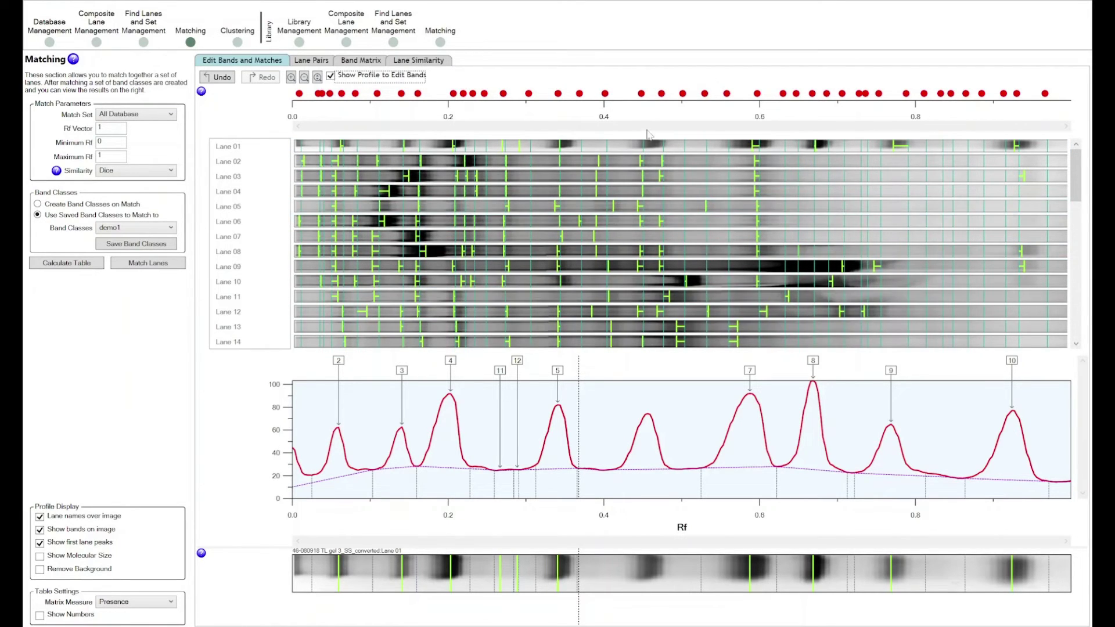
# Add a band class at Rf 0.425, zoom to about Rf 0.38–0.62 to check its fit, then reset the view
pyautogui.click(625, 93)
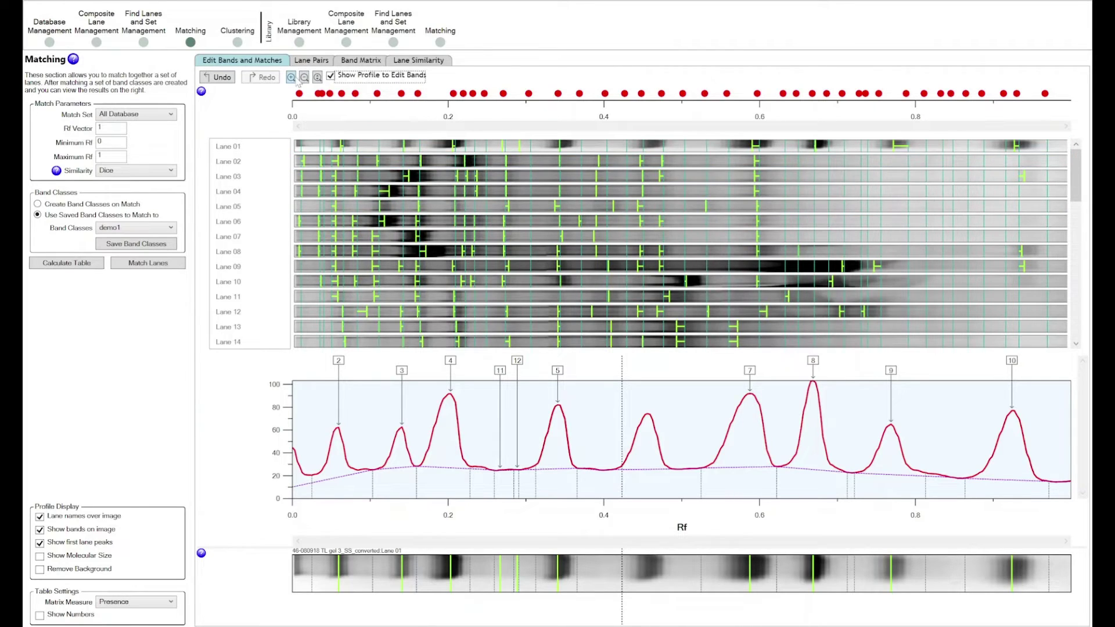
pyautogui.click(291, 77)
pyautogui.click(293, 79)
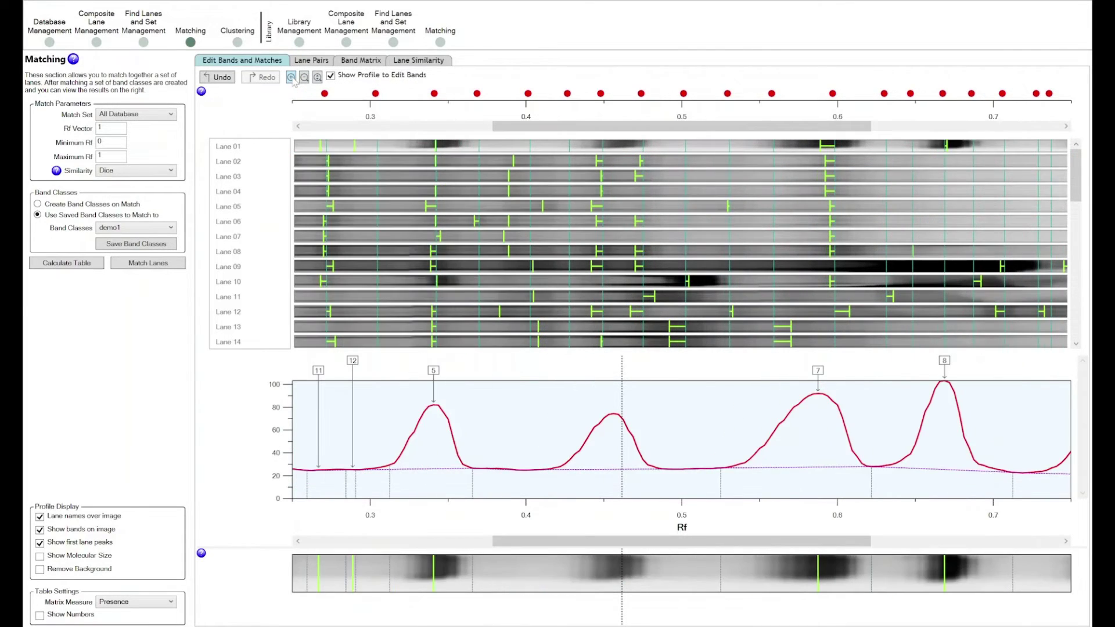
pyautogui.click(304, 77)
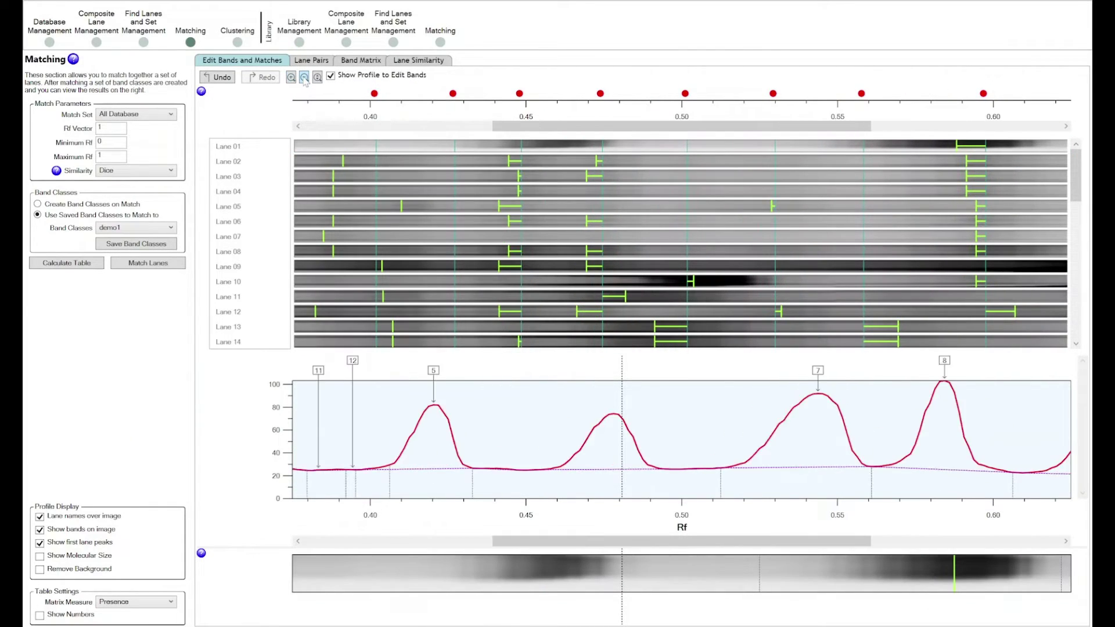
pyautogui.click(318, 78)
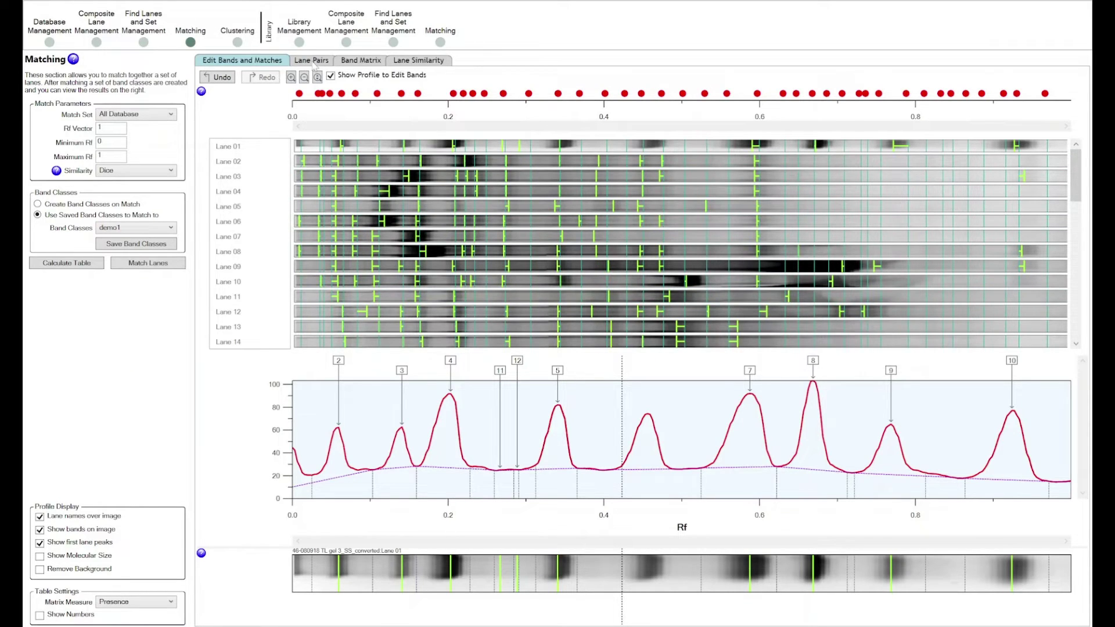
# In Lane Pairs, overlay Lanes 04, 05, 07, 10 and 13 against Lane 02
pyautogui.click(312, 61)
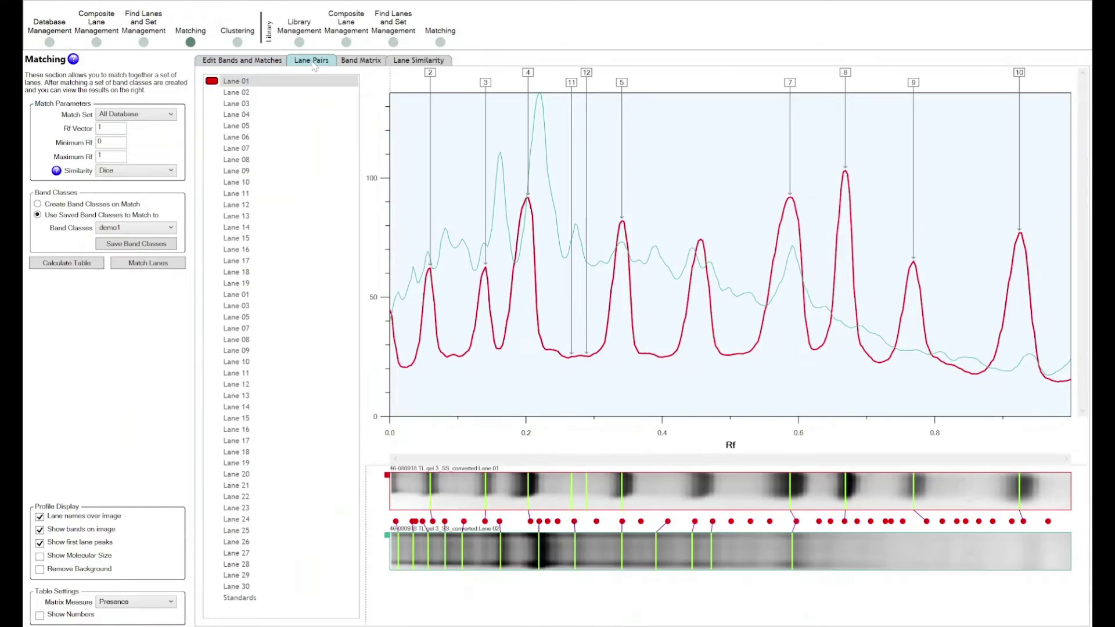
pyautogui.click(253, 116)
pyautogui.keyDown('ctrl'); pyautogui.click(252, 127); pyautogui.keyUp('ctrl')
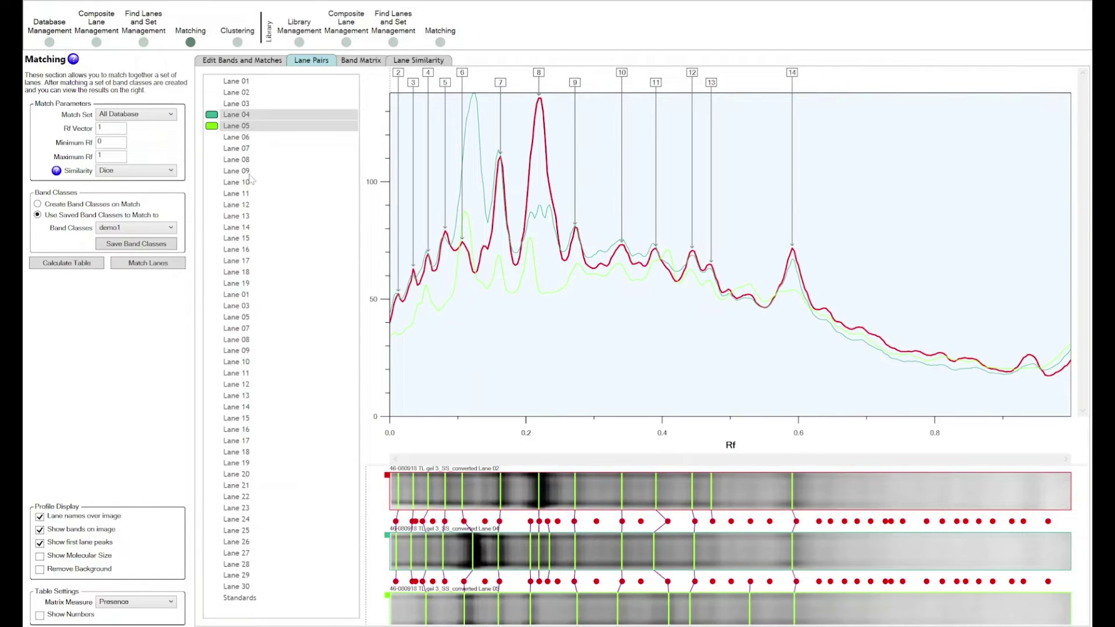
pyautogui.keyDown('ctrl'); pyautogui.click(252, 150); pyautogui.keyUp('ctrl')
pyautogui.keyDown('ctrl'); pyautogui.click(238, 182); pyautogui.keyUp('ctrl')
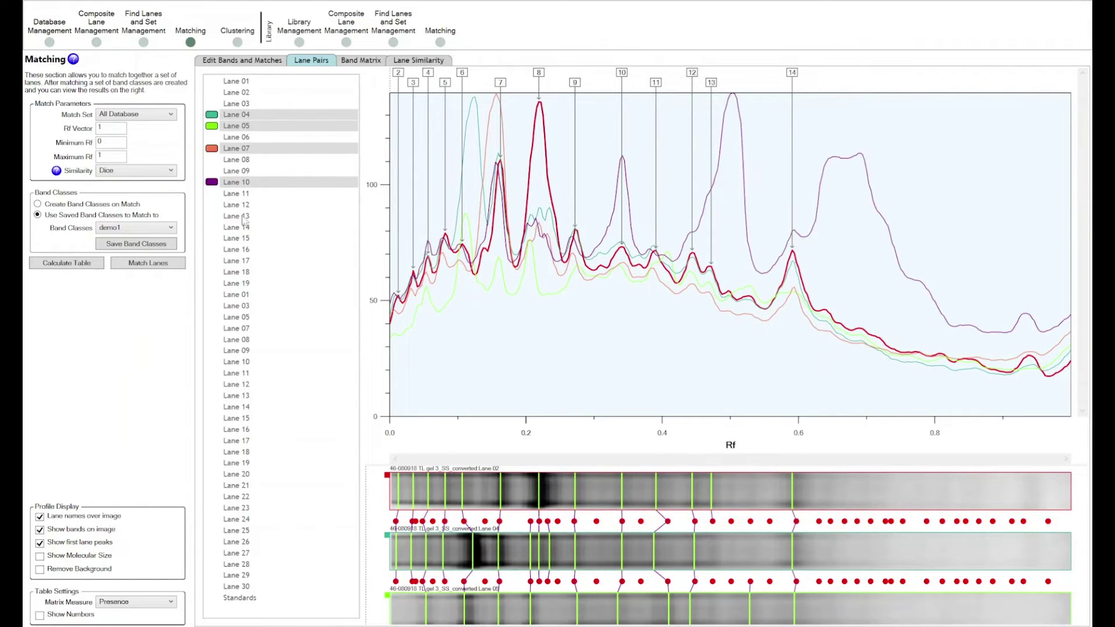
pyautogui.keyDown('ctrl'); pyautogui.click(242, 216); pyautogui.keyUp('ctrl')
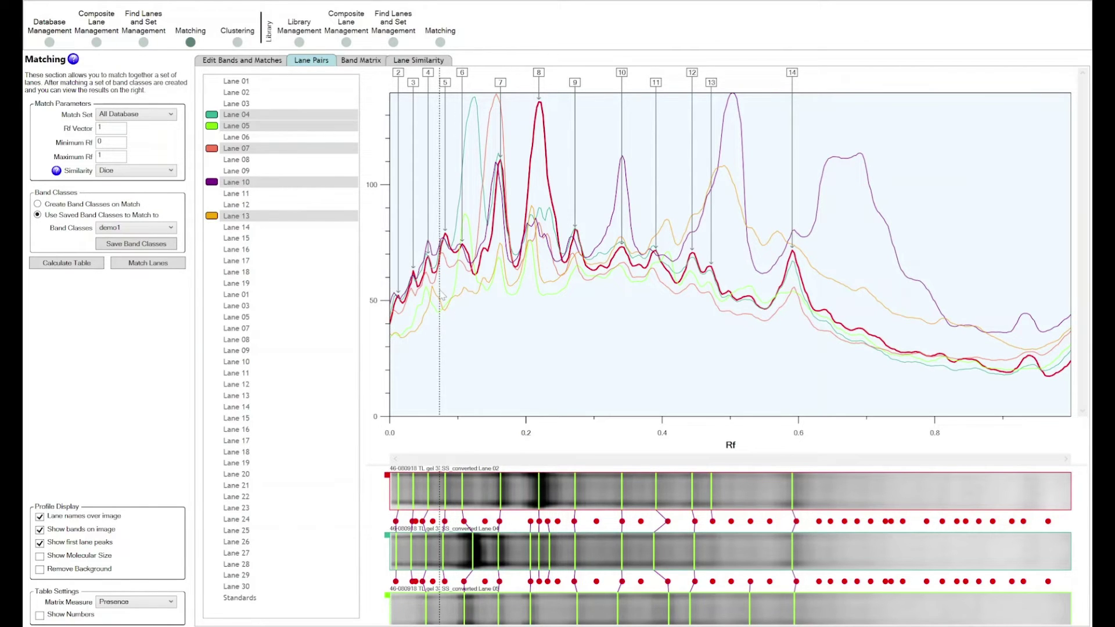
# Step through Lanes 02 and 03, then overlay Lane 06 with Lanes 07, 09 and 13
pyautogui.click(241, 93)
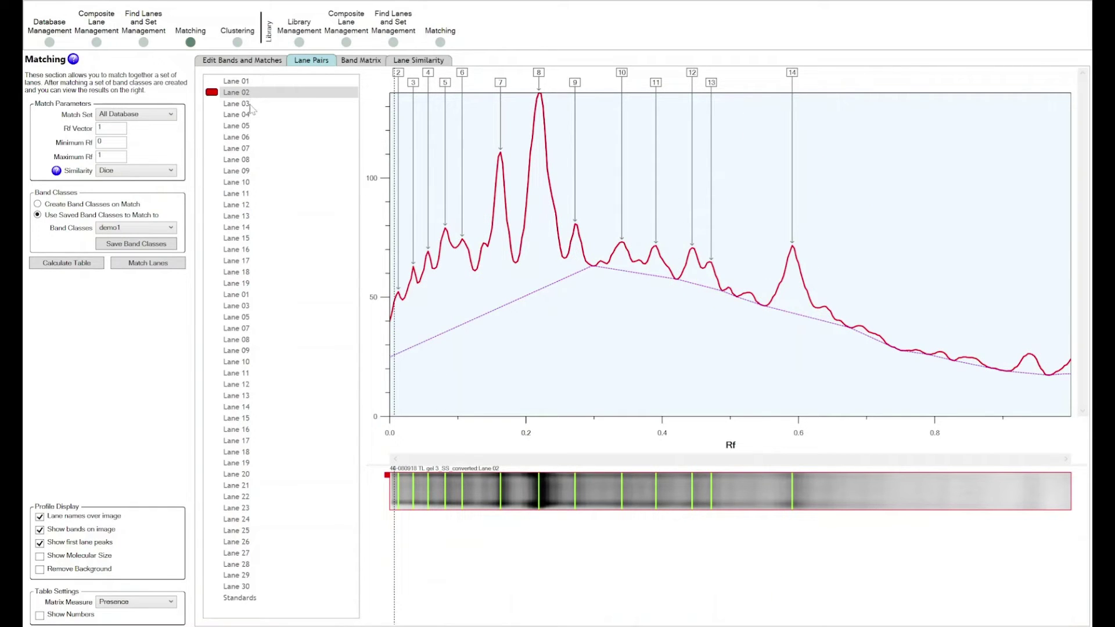
pyautogui.press('Down')
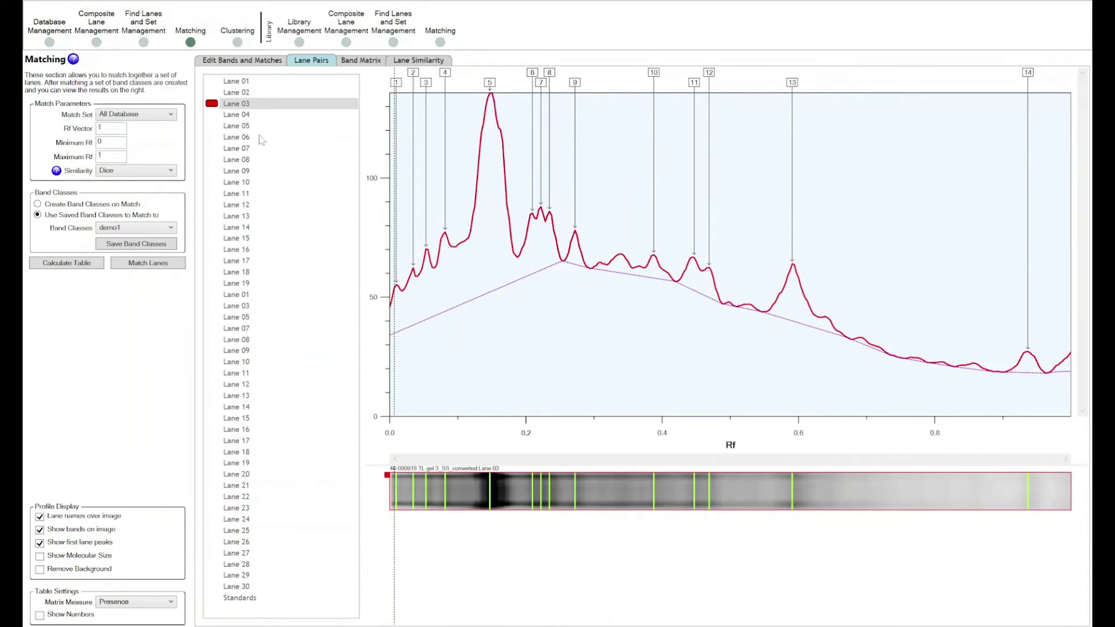
pyautogui.click(262, 139)
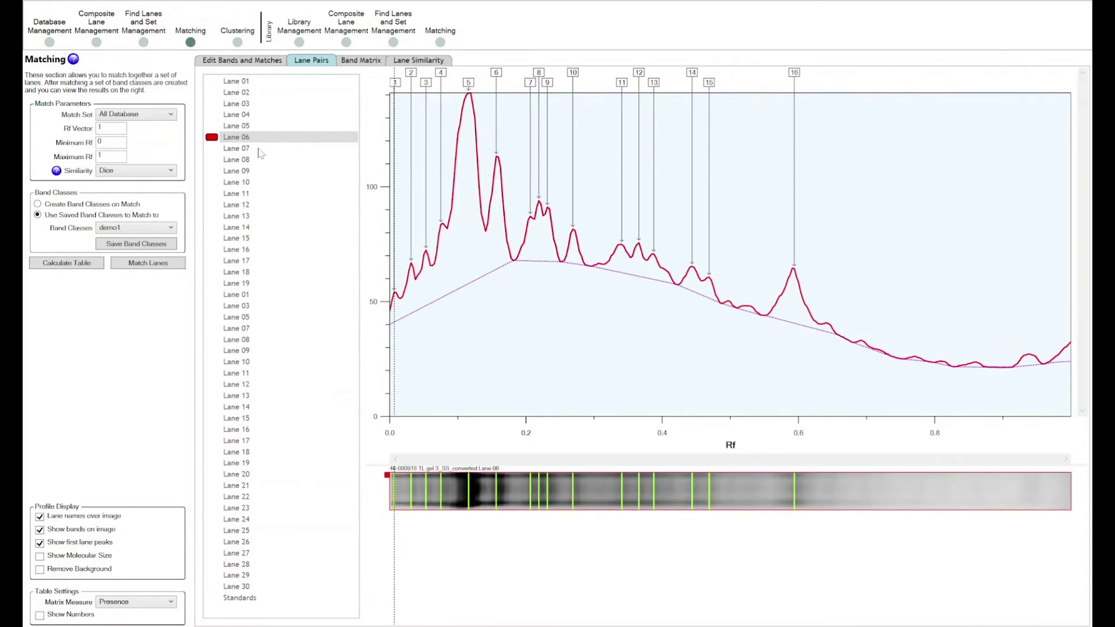
pyautogui.hotkey('shift', 'Down')
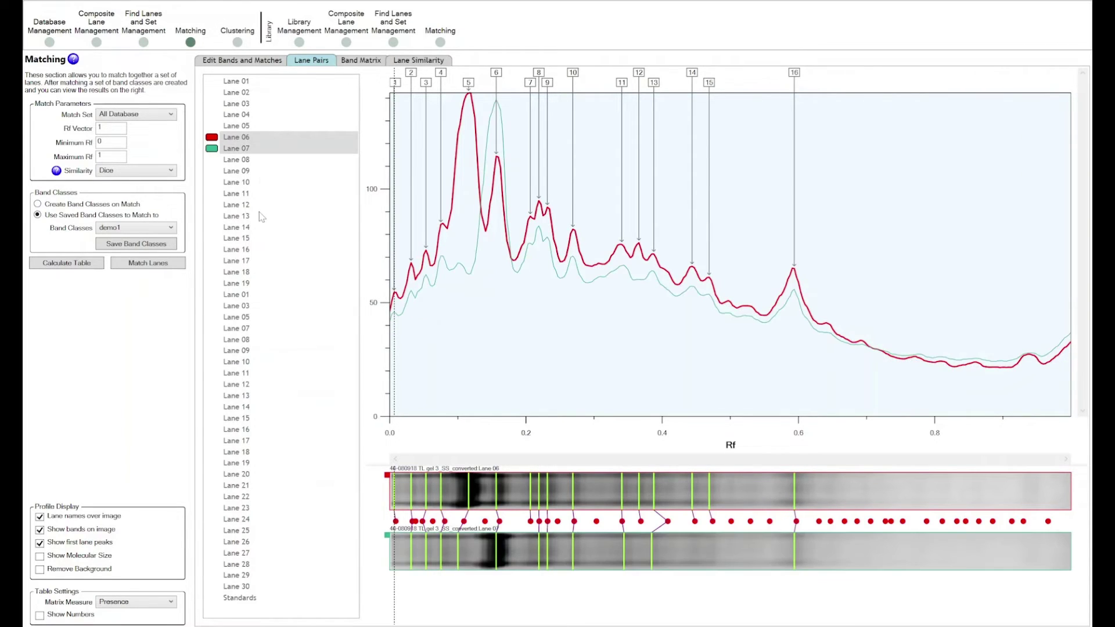
pyautogui.keyDown('ctrl'); pyautogui.click(262, 215); pyautogui.keyUp('ctrl')
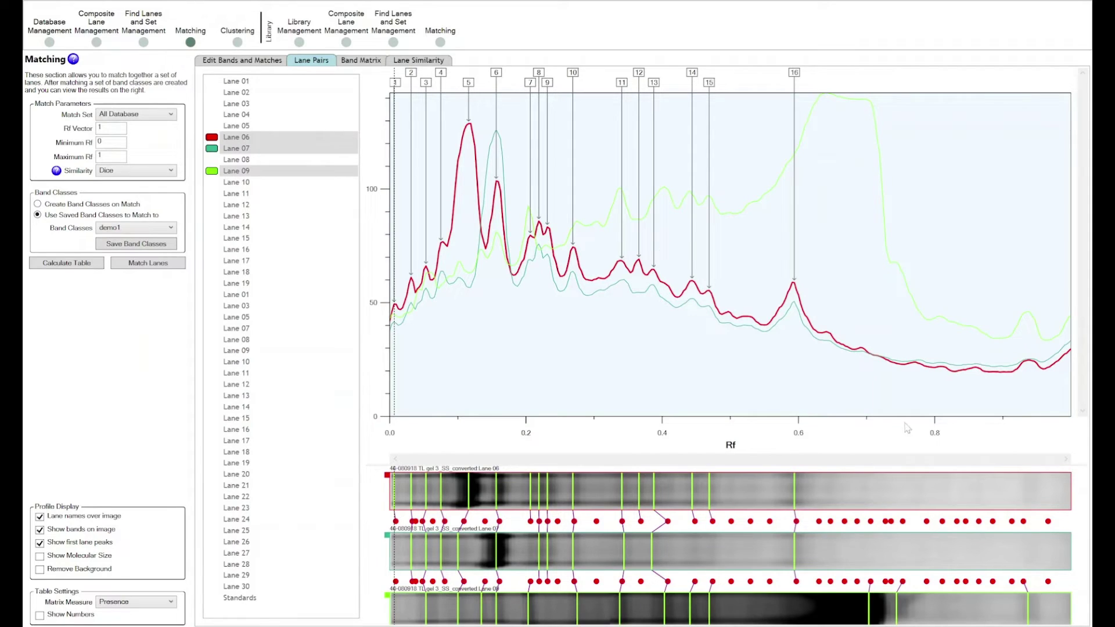
# Check band alignment with the Rf marker at band 16, Rf 0.49, 0.4, 0.30 and band 10
pyautogui.click(796, 521)
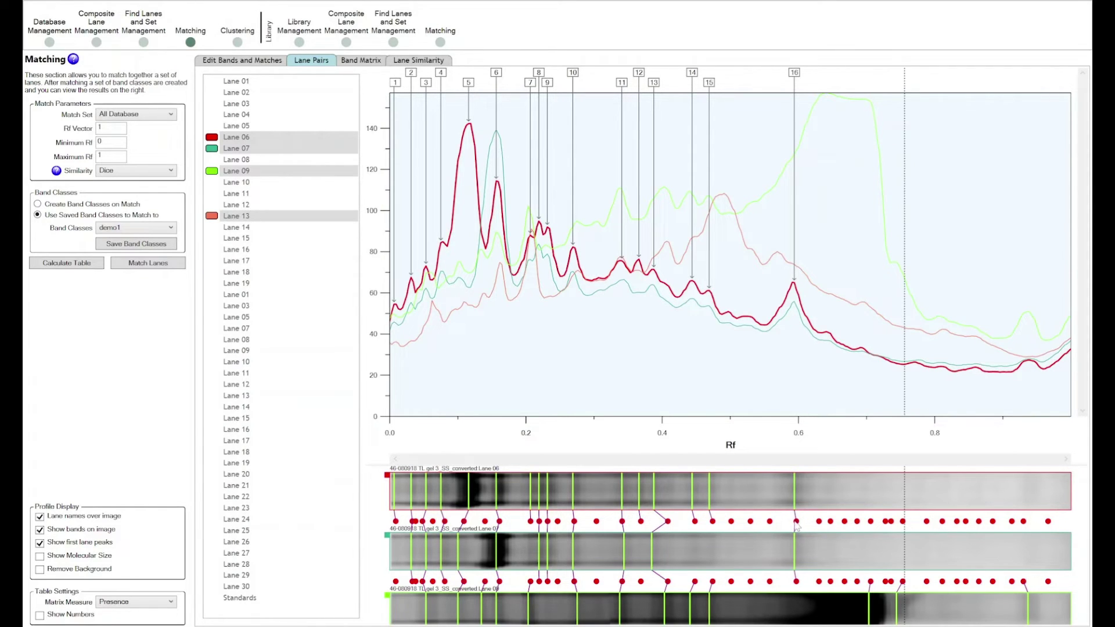
pyautogui.click(725, 489)
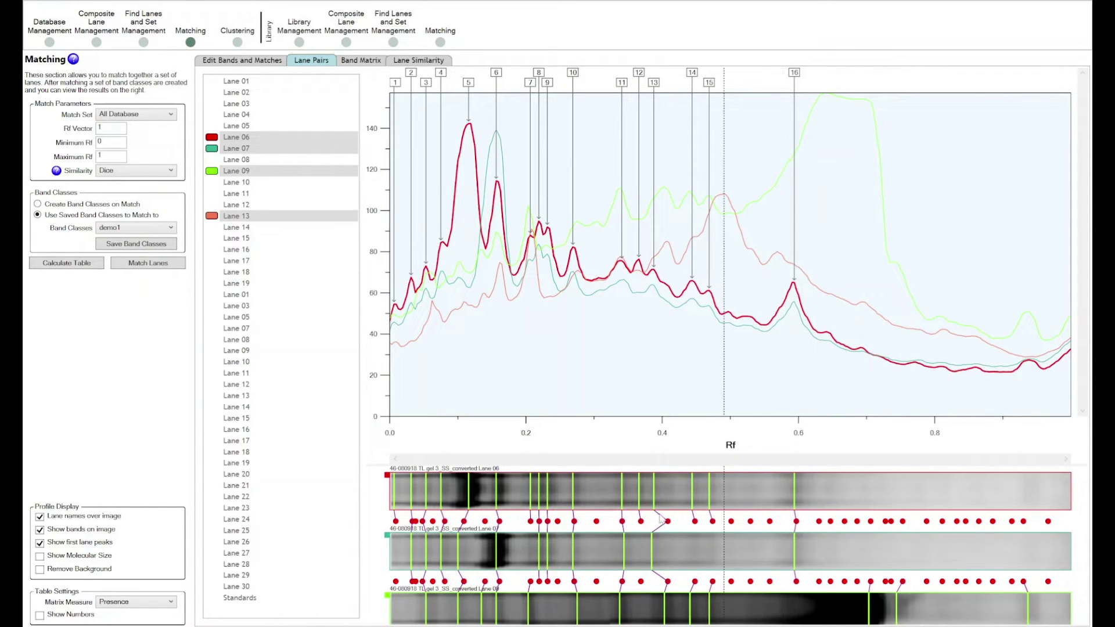
pyautogui.click(660, 494)
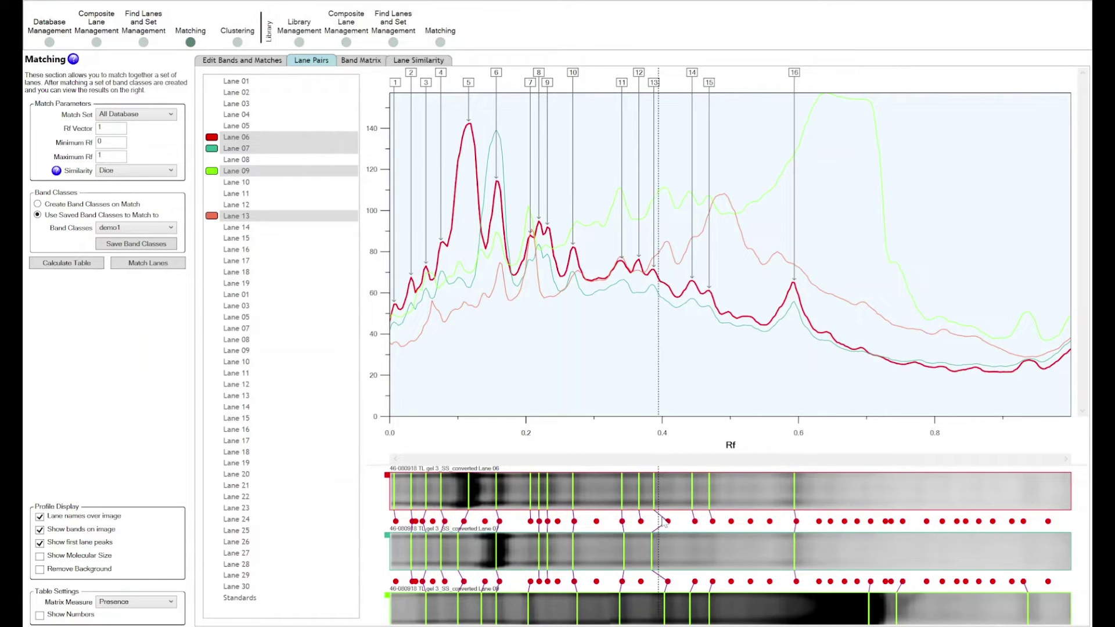
pyautogui.click(672, 524)
pyautogui.click(667, 525)
pyautogui.click(665, 524)
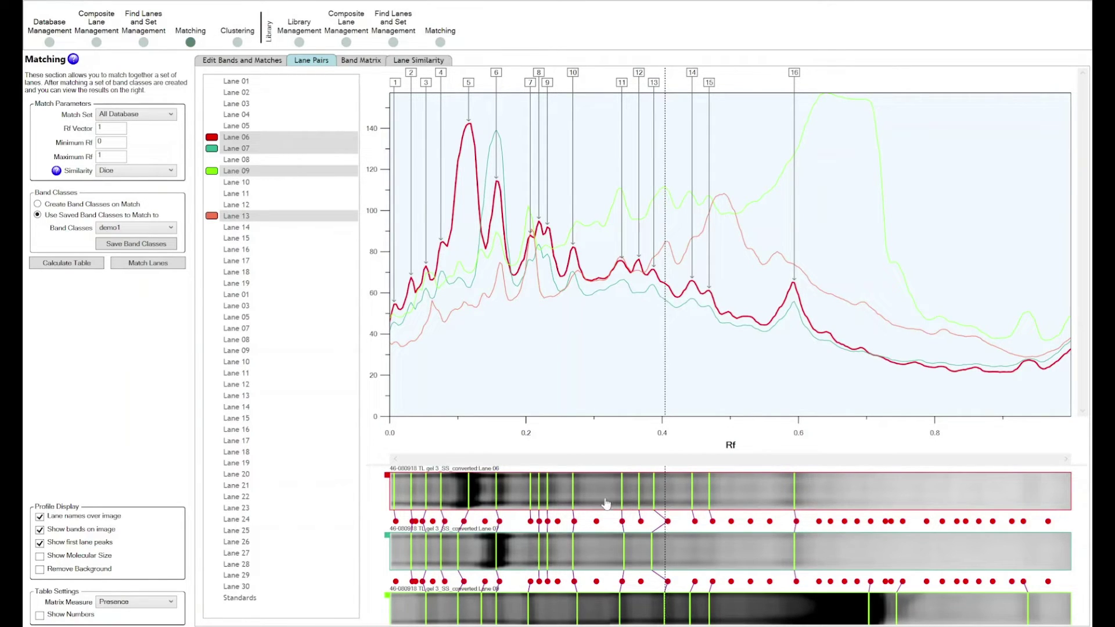
pyautogui.click(598, 526)
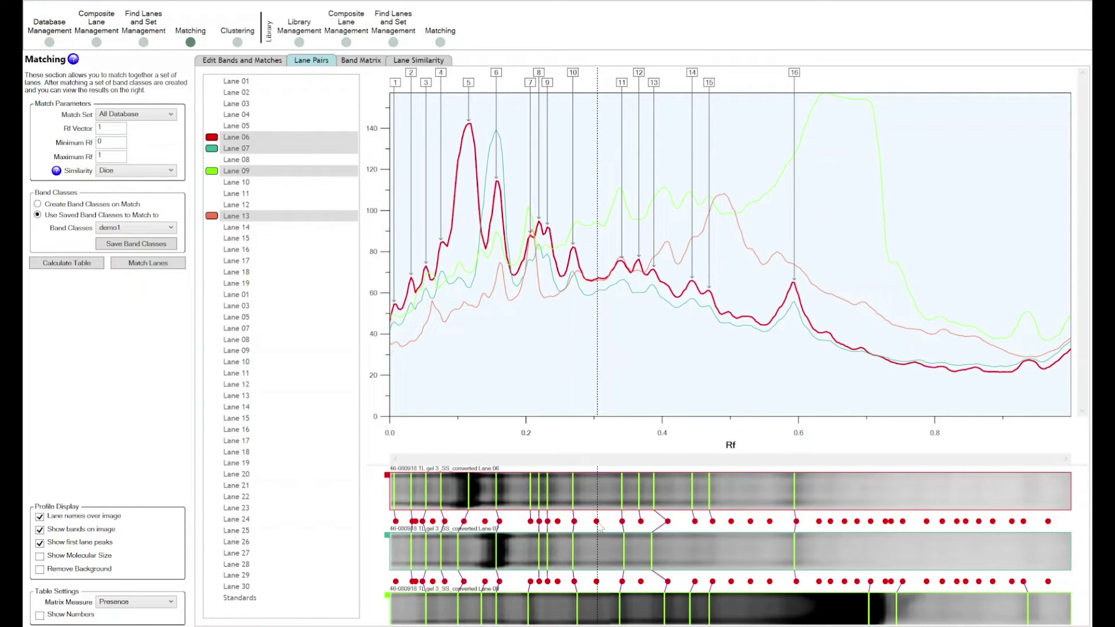
pyautogui.click(573, 505)
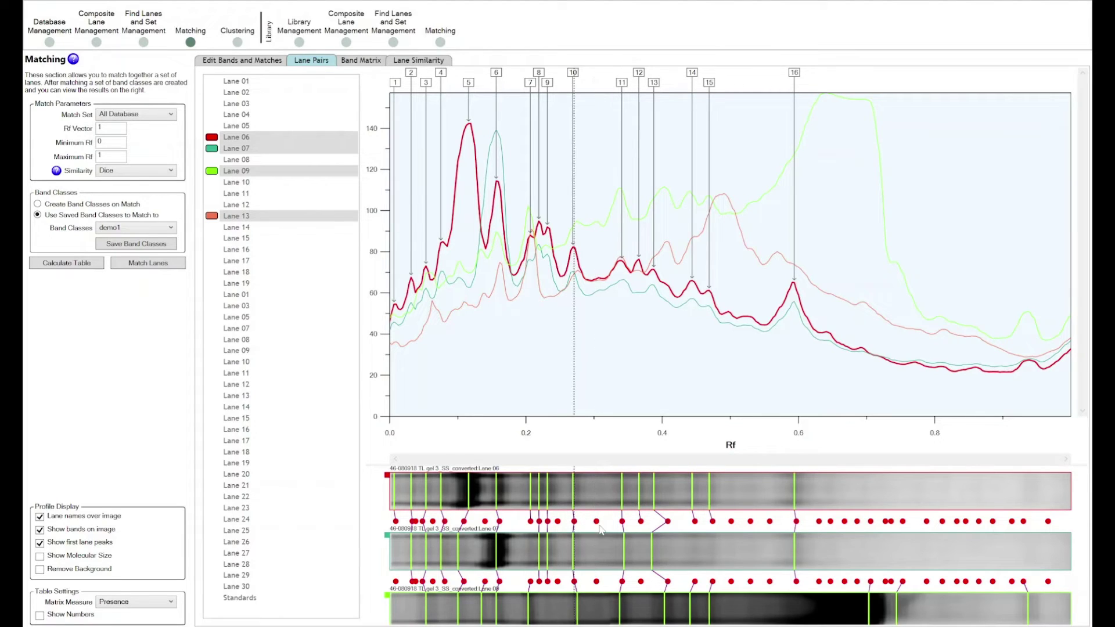
pyautogui.click(598, 486)
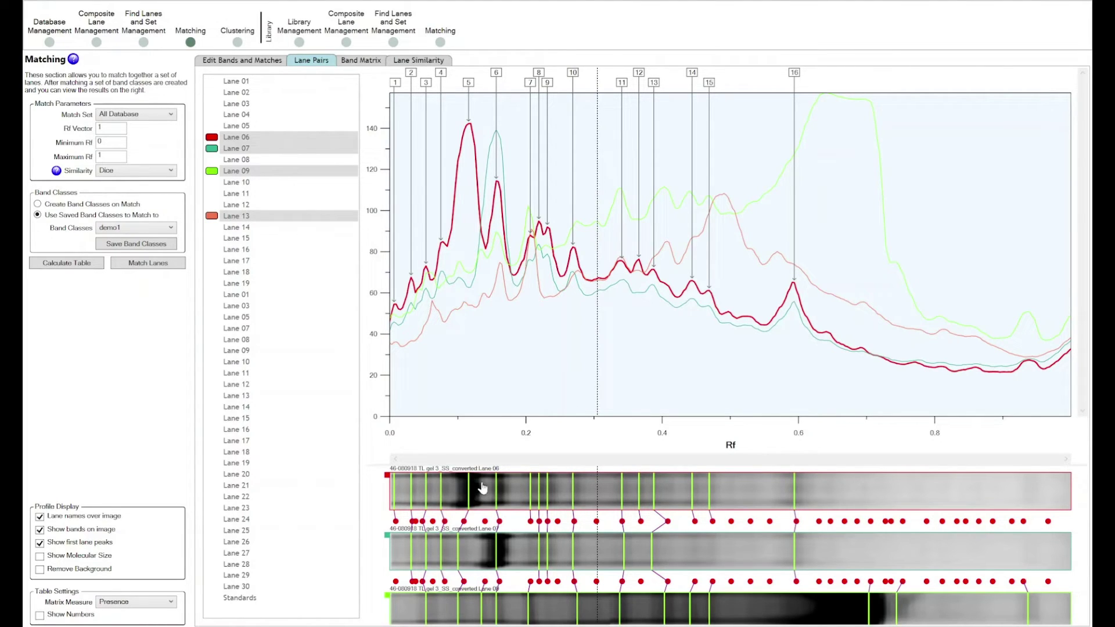
# Check band alignment at bands 5, 7 and 8, then return the marker to band 16
pyautogui.click(501, 488)
pyautogui.click(473, 493)
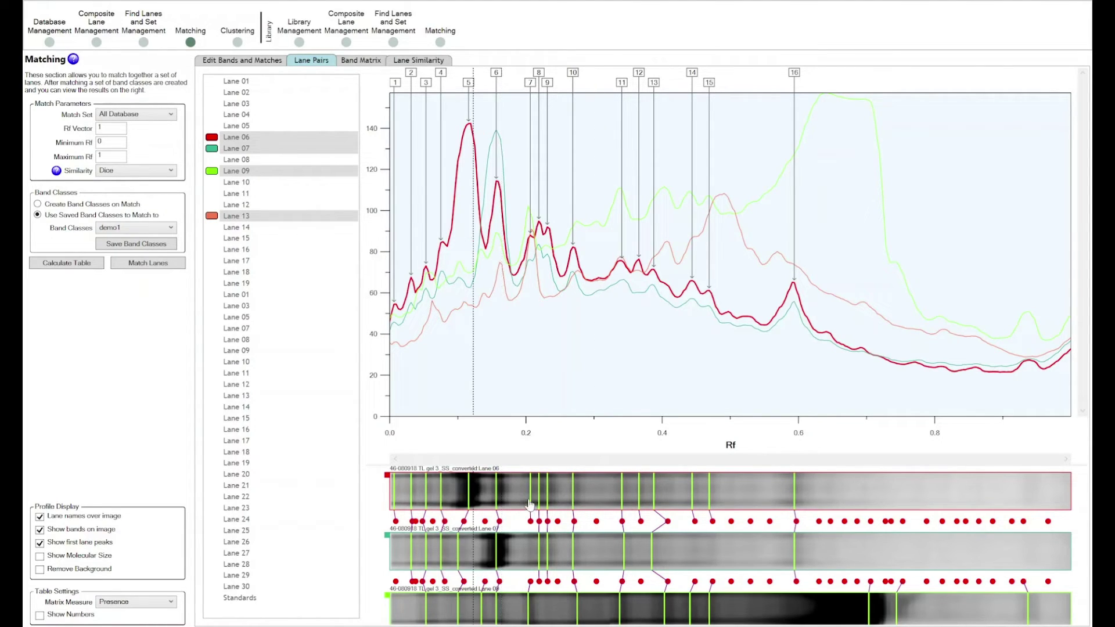
pyautogui.click(525, 503)
pyautogui.click(530, 504)
pyautogui.click(528, 504)
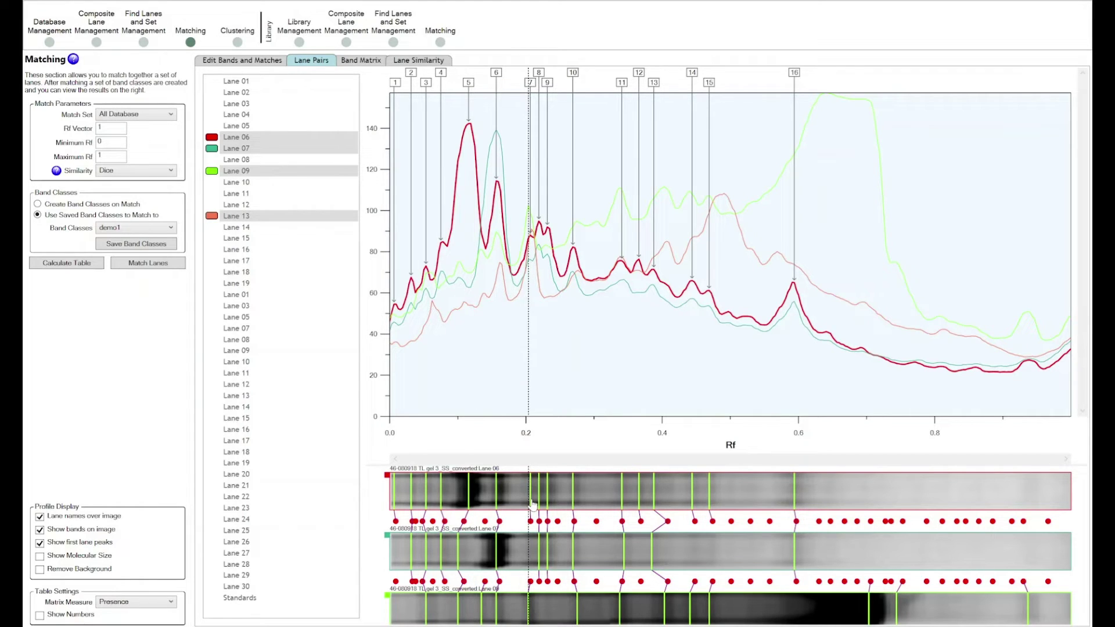
pyautogui.click(532, 503)
pyautogui.click(529, 502)
pyautogui.click(531, 503)
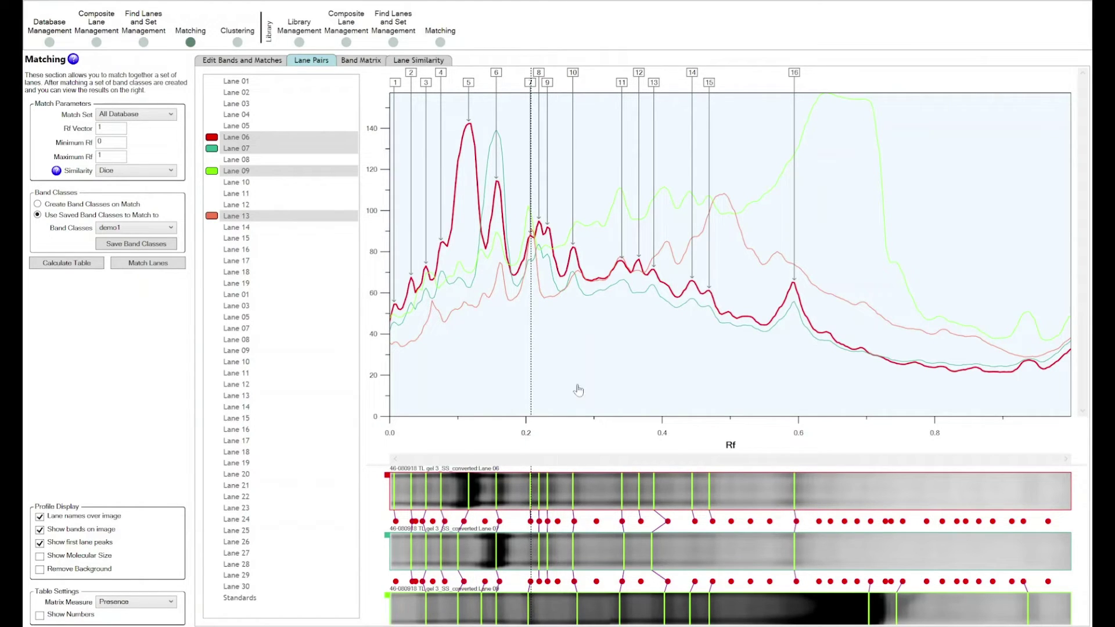
pyautogui.click(533, 251)
pyautogui.click(538, 252)
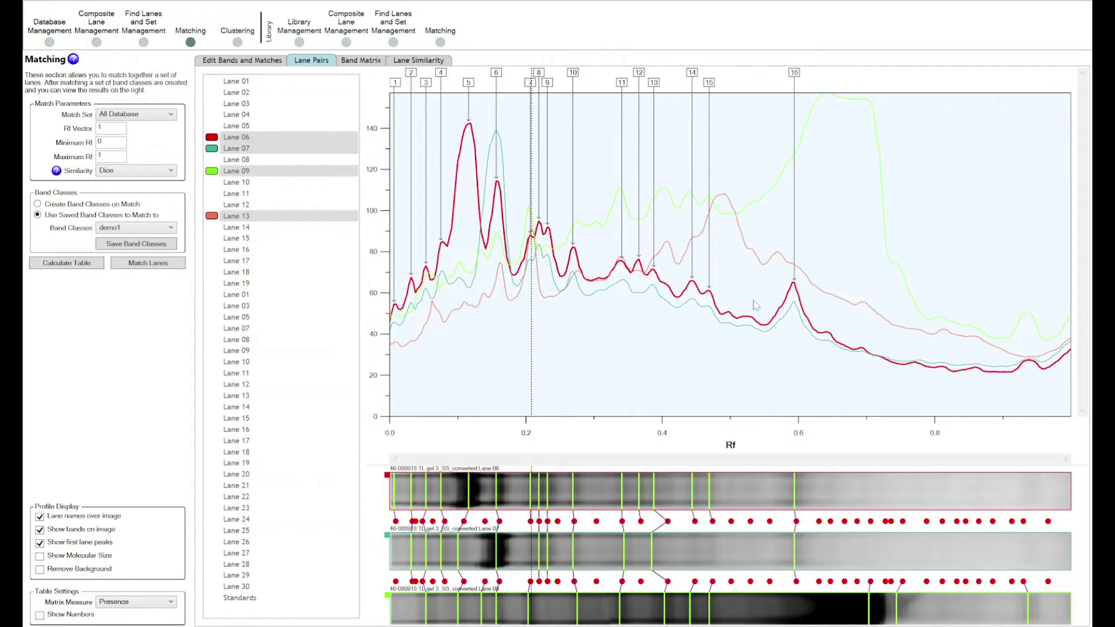
pyautogui.click(792, 469)
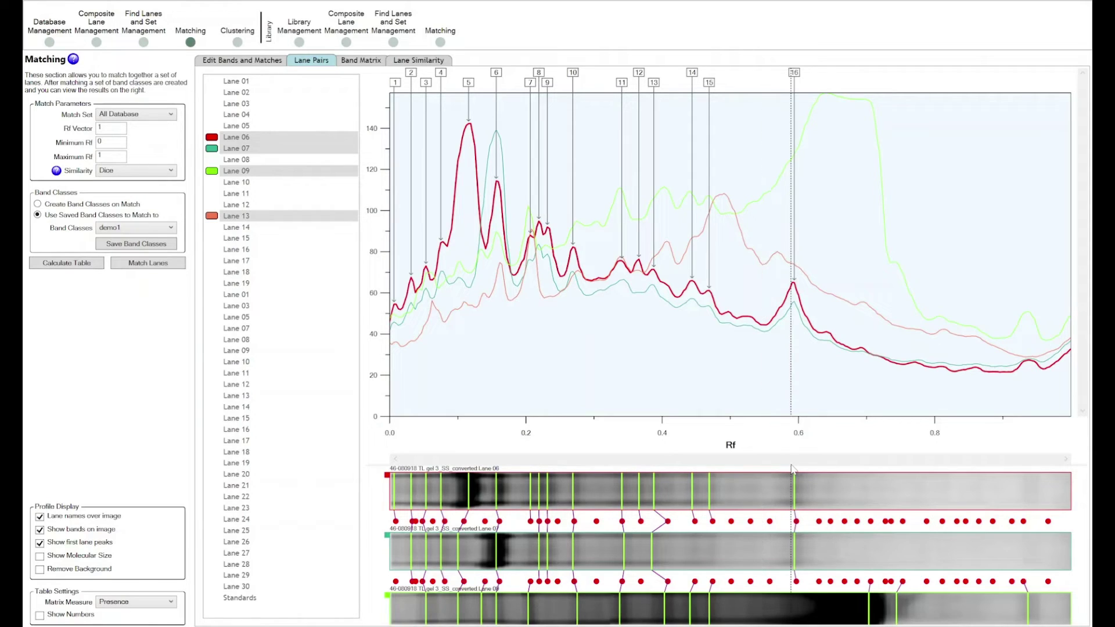
# Show the Band Matrix with each lane's presence or absence at every band-class Rf
pyautogui.click(361, 63)
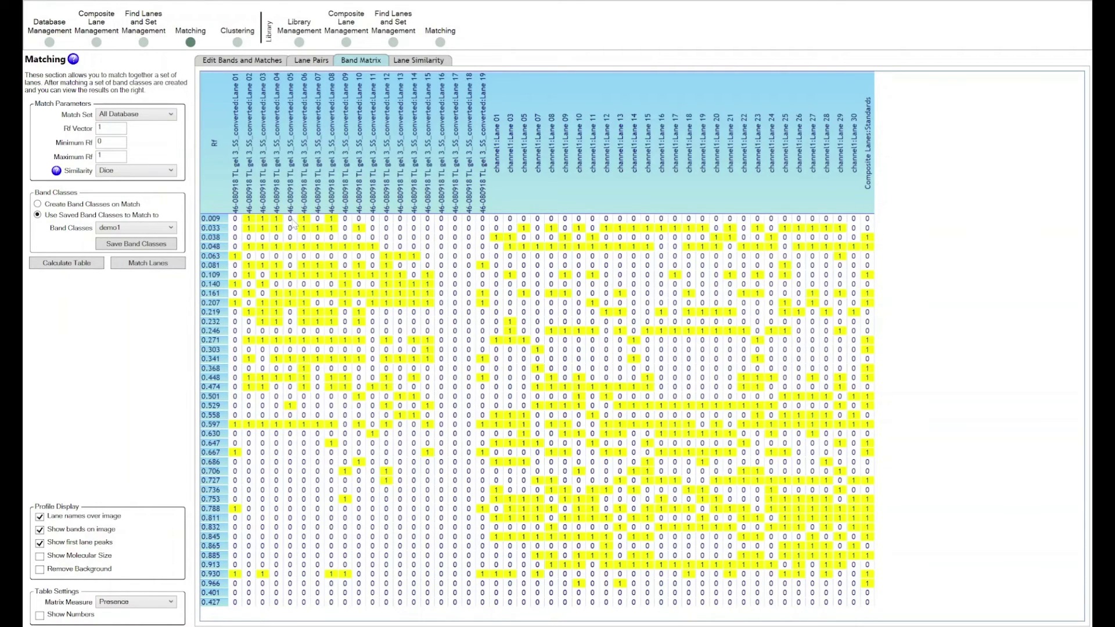
pyautogui.click(135, 602)
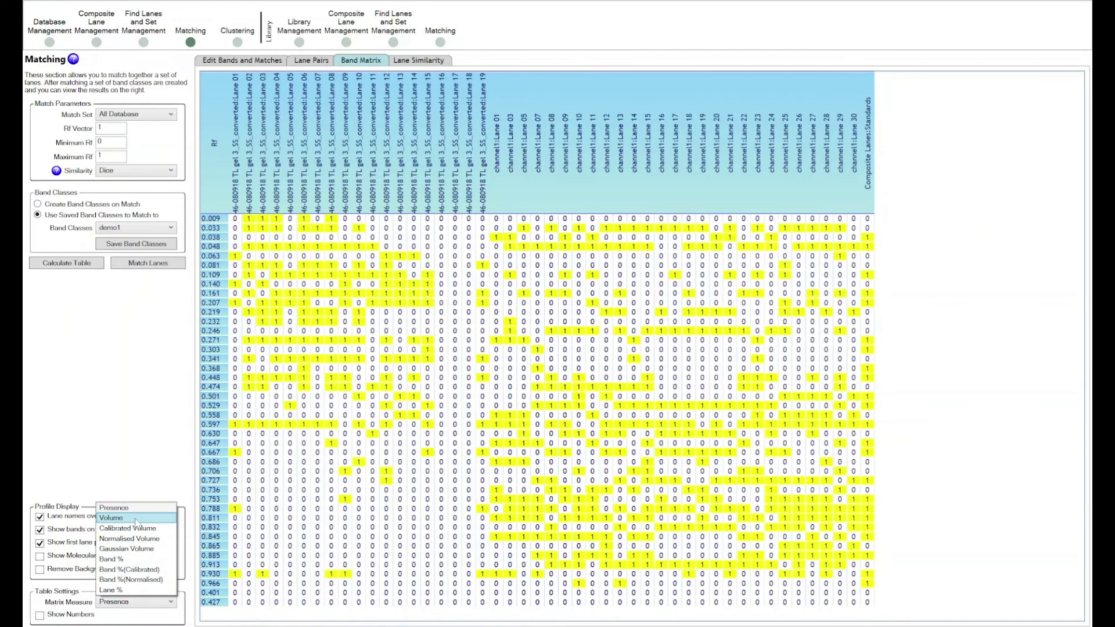
pyautogui.press('Escape')
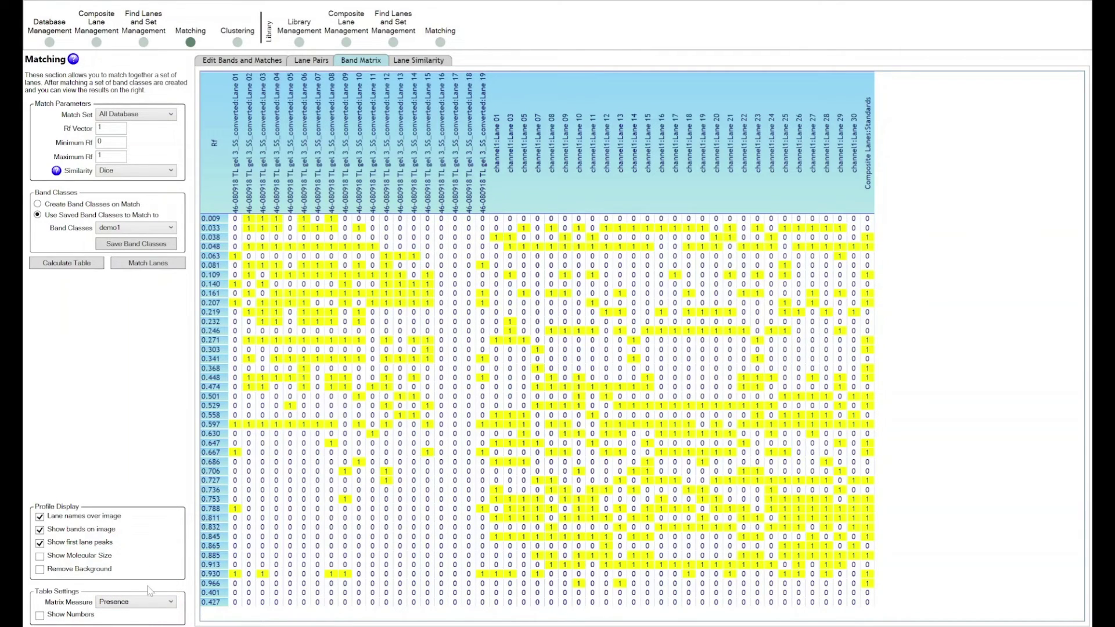
pyautogui.scroll(-1, 148, 602)
pyautogui.click(148, 602)
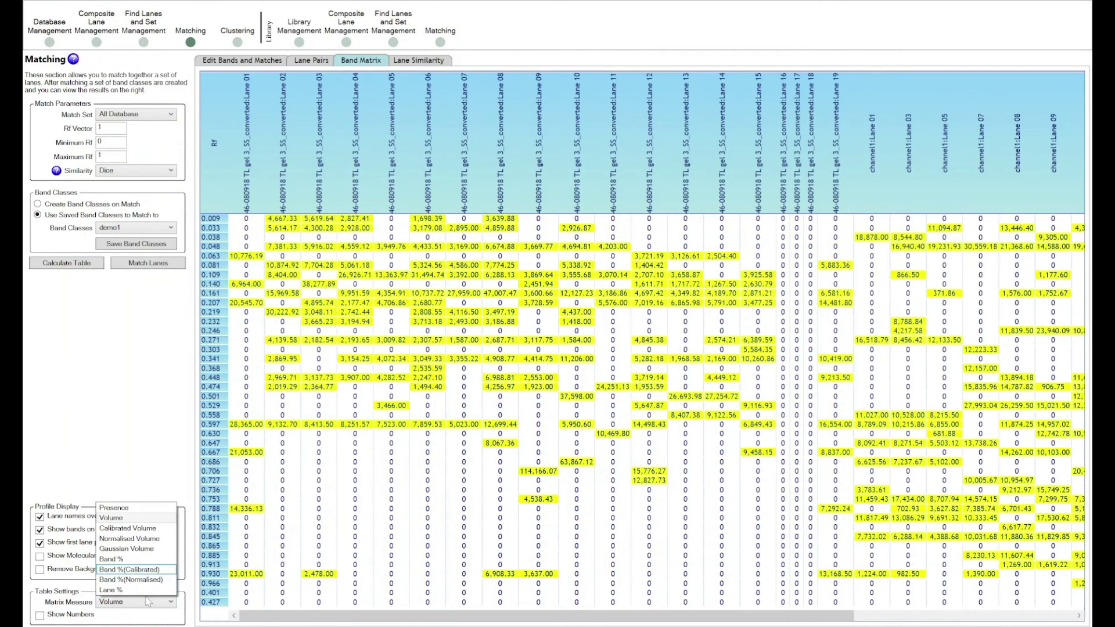
pyautogui.click(148, 602)
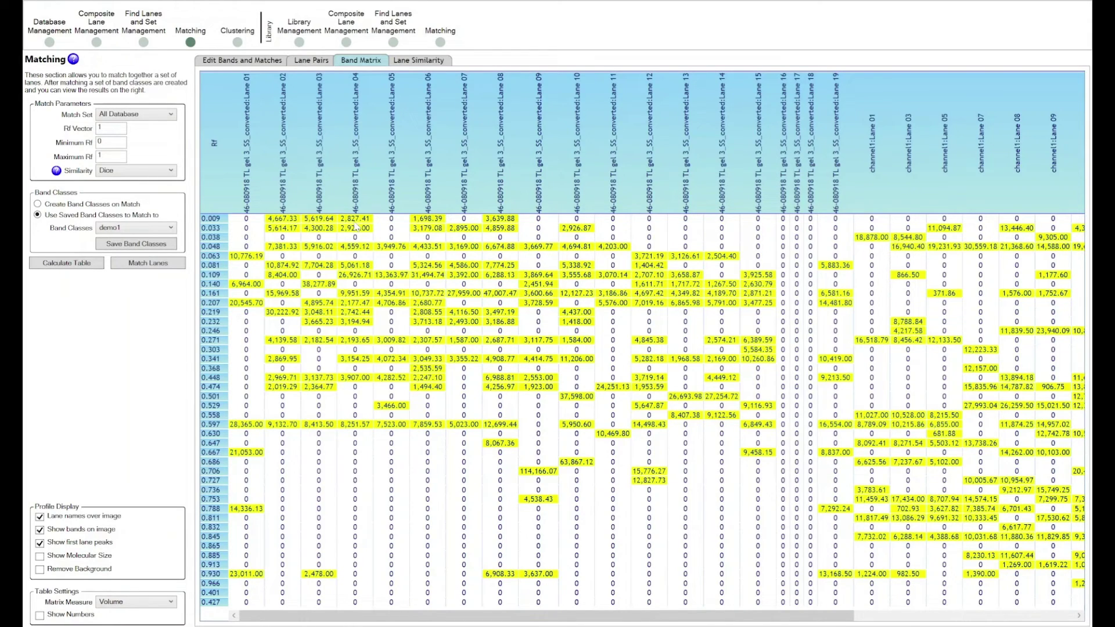
pyautogui.click(91, 617)
pyautogui.click(91, 617)
pyautogui.click(163, 602)
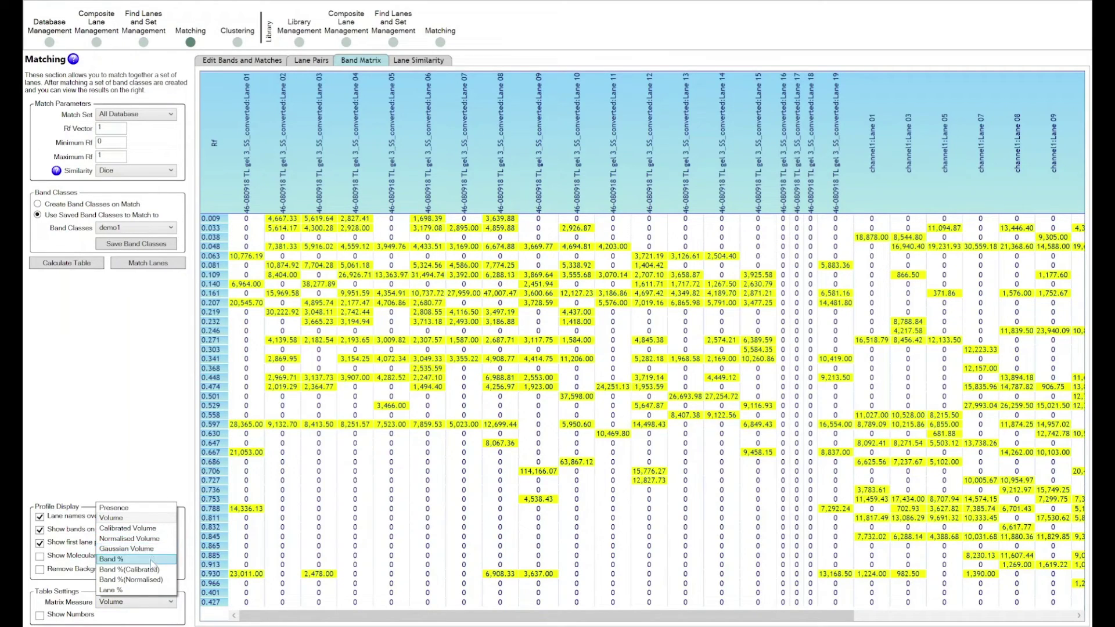
# Set the band matrix measure back to Presence, showing 1 or 0 per band
pyautogui.press('Escape')
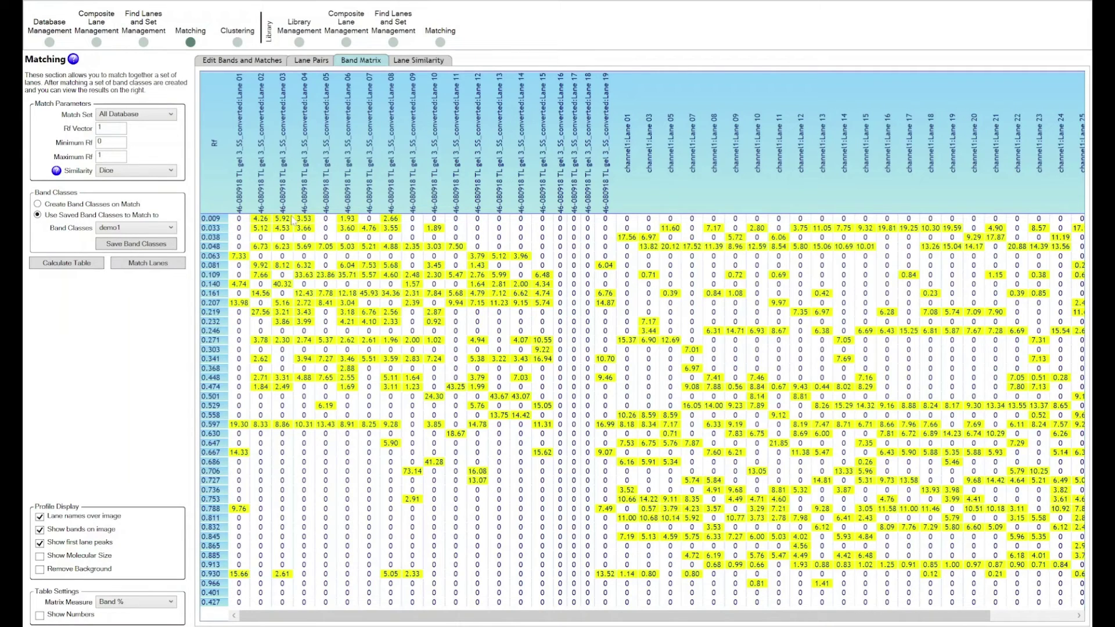
pyautogui.click(137, 603)
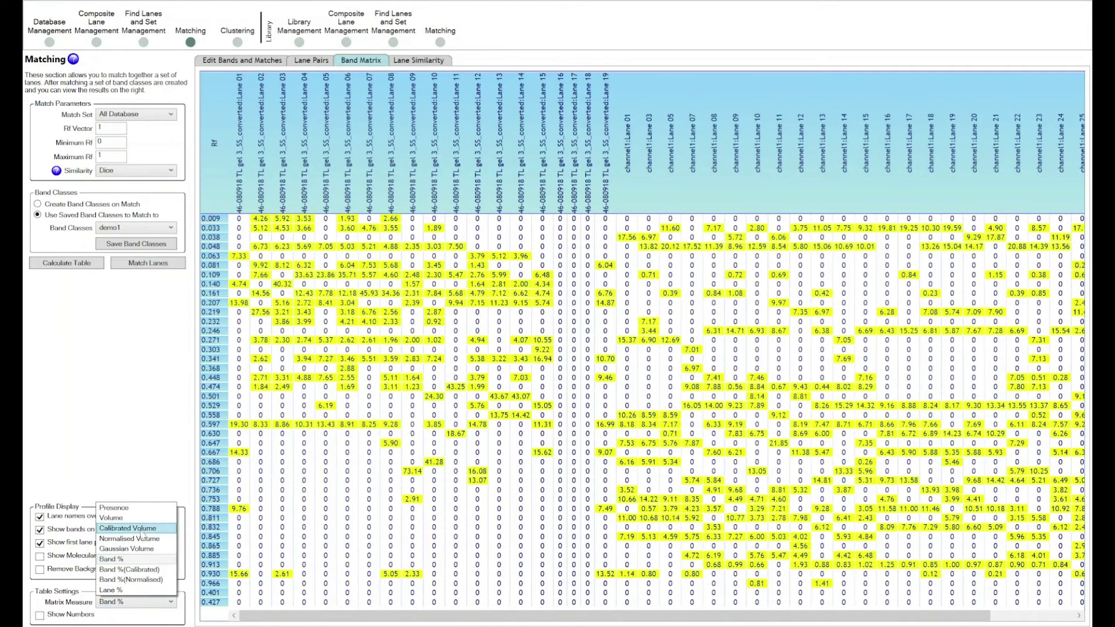
pyautogui.click(144, 504)
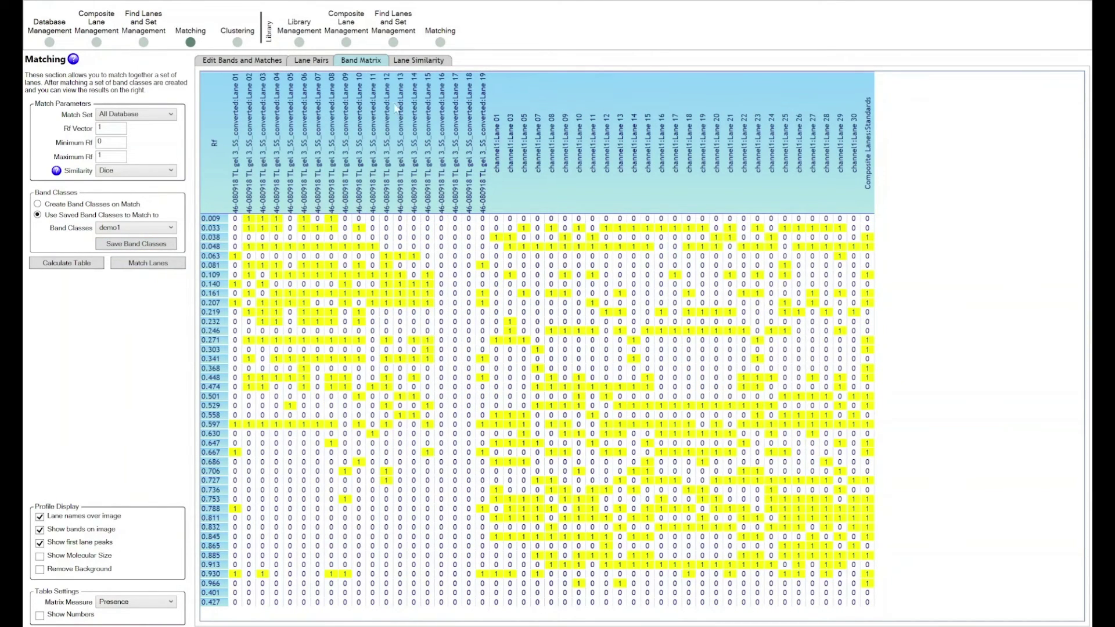
# Calculate the Lane Similarity table and scroll through its Dice similarity heat map
pyautogui.click(409, 63)
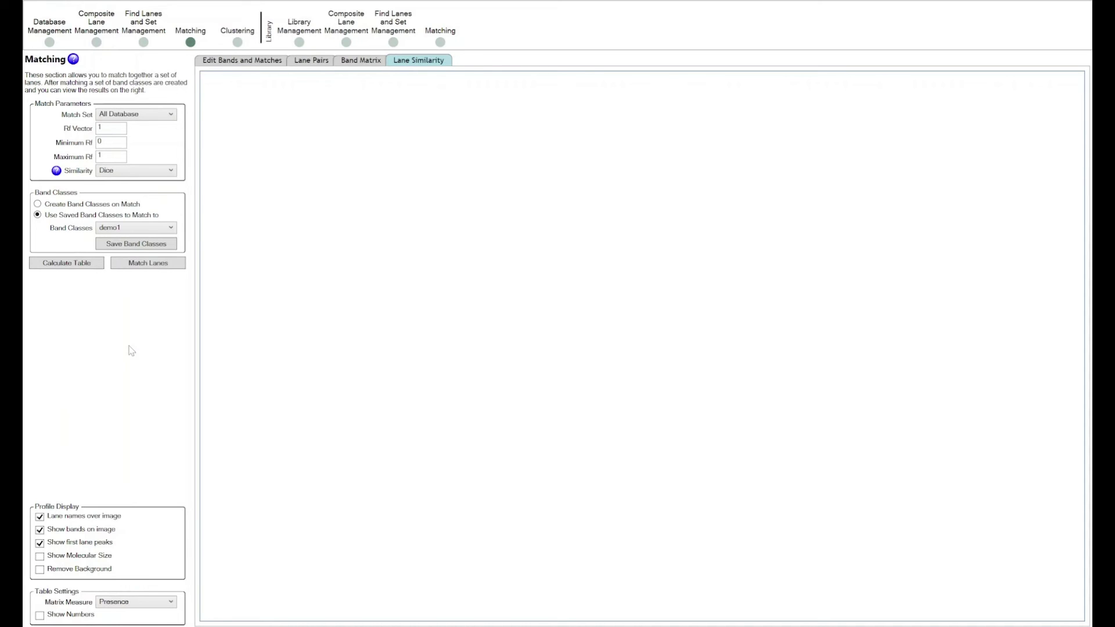
pyautogui.click(76, 267)
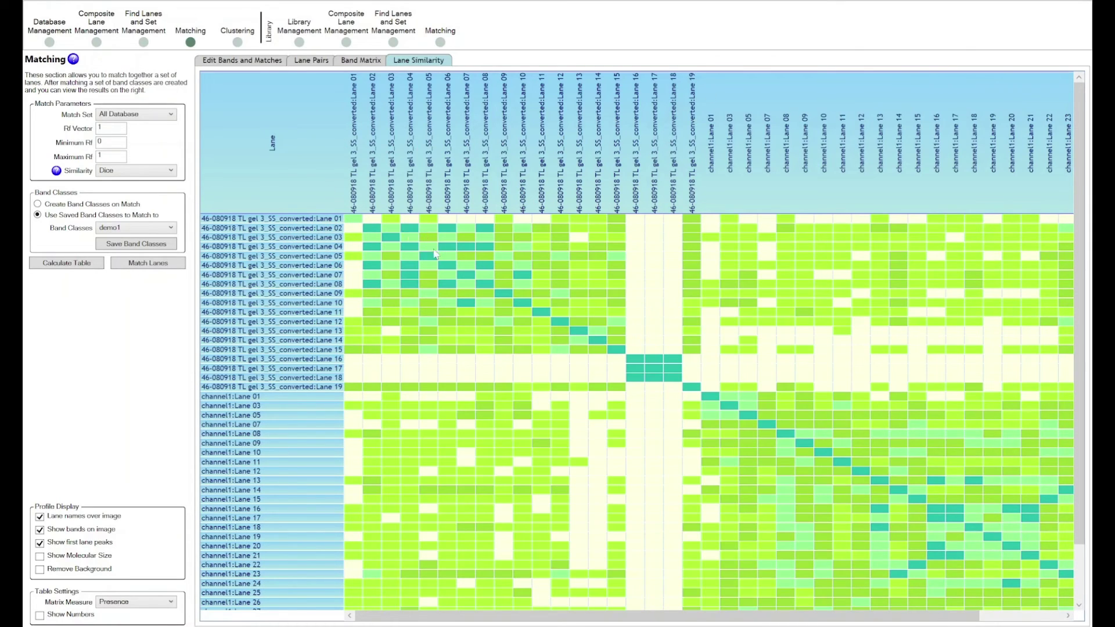
pyautogui.scroll(-2, 602, 310)
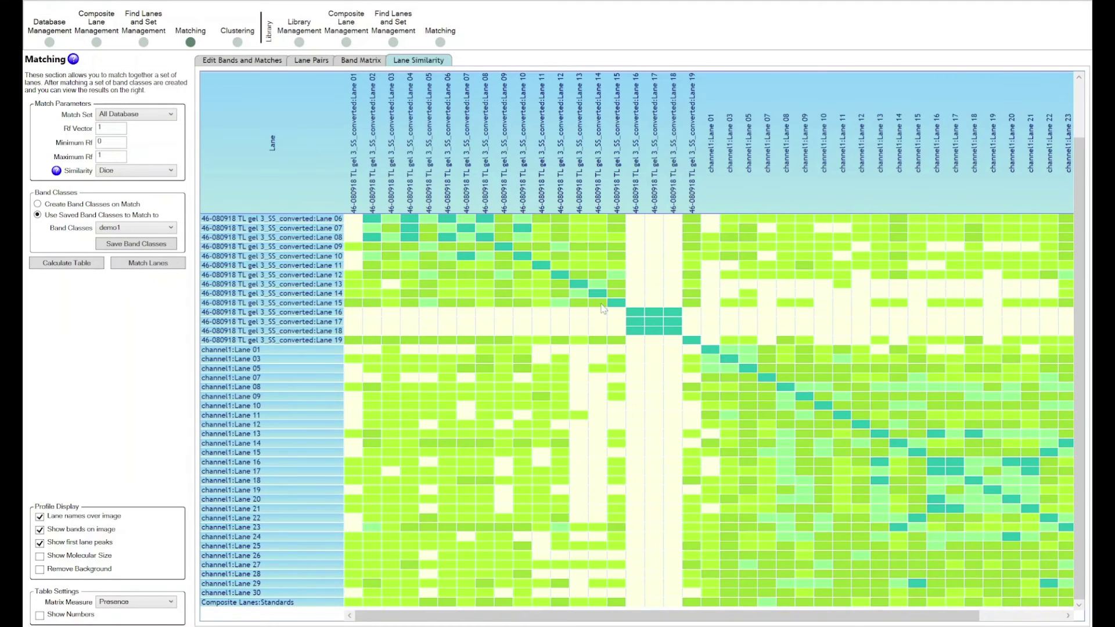
pyautogui.scroll(2, 603, 310)
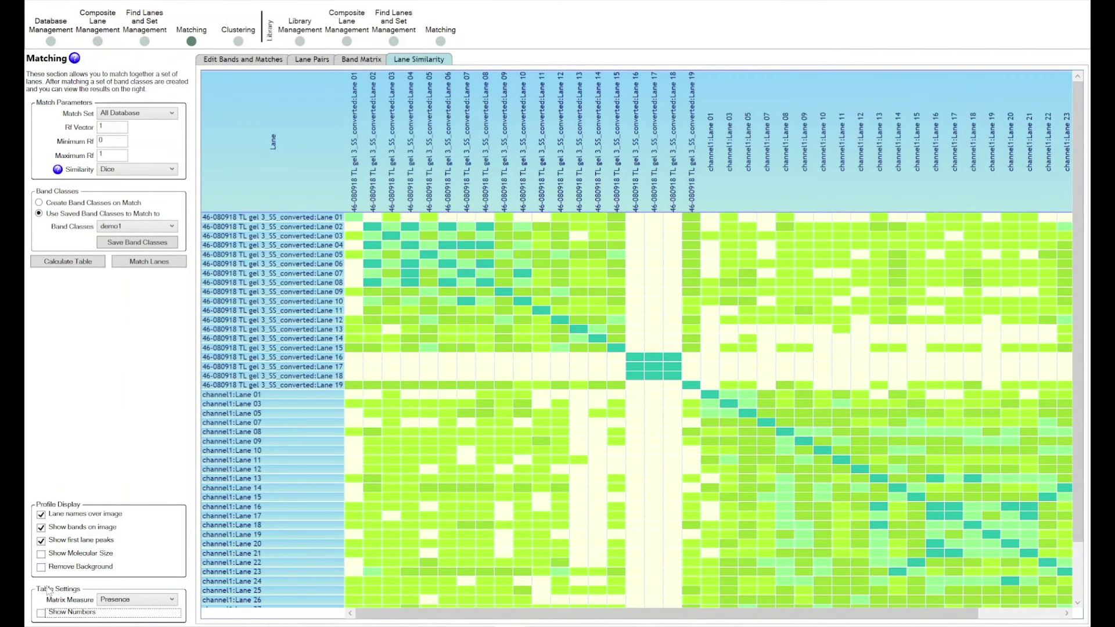
# Turn on Show Numbers so each heat map cell prints its Dice value, toggling once to compare
pyautogui.click(60, 614)
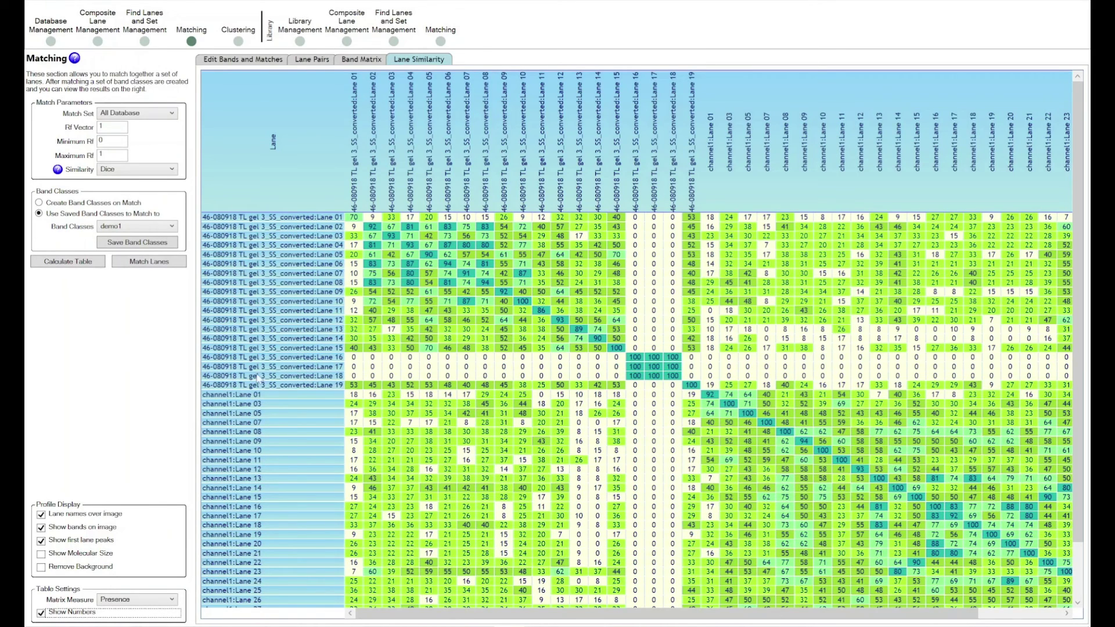
pyautogui.click(65, 616)
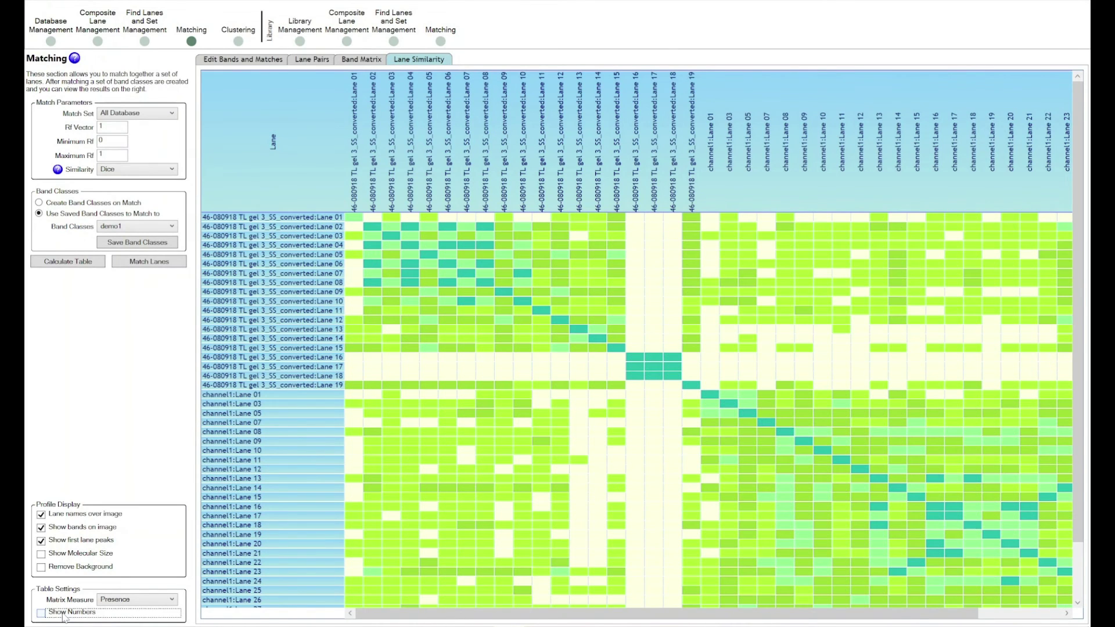
pyautogui.click(64, 617)
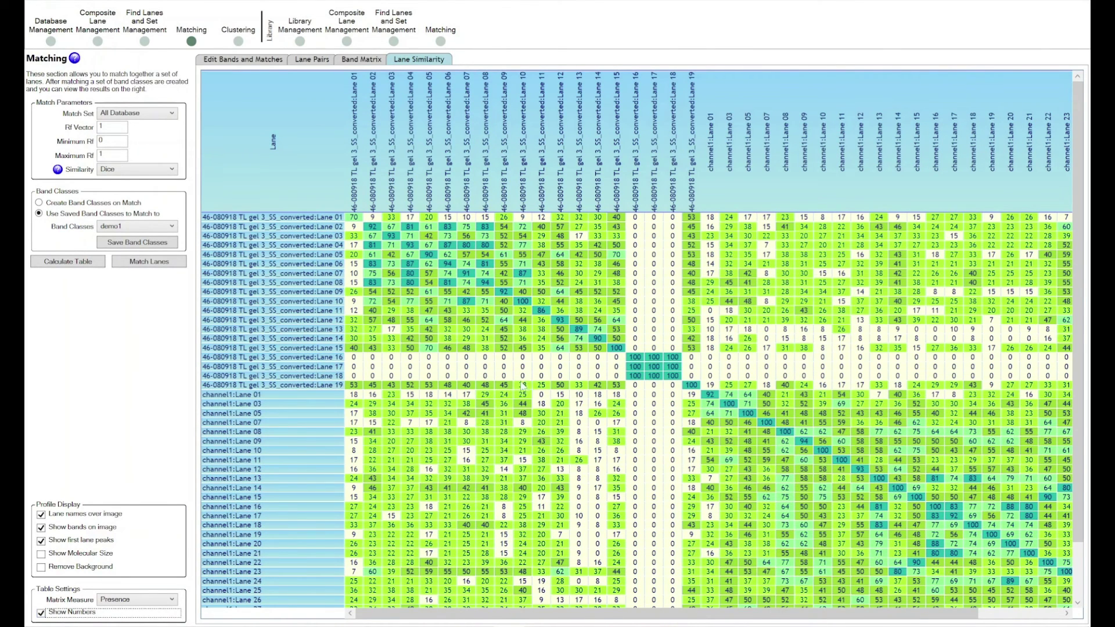
# Check the Copy option on the similarity and band matrix tables, then return to Lane Pairs
pyautogui.rightClick(492, 304)
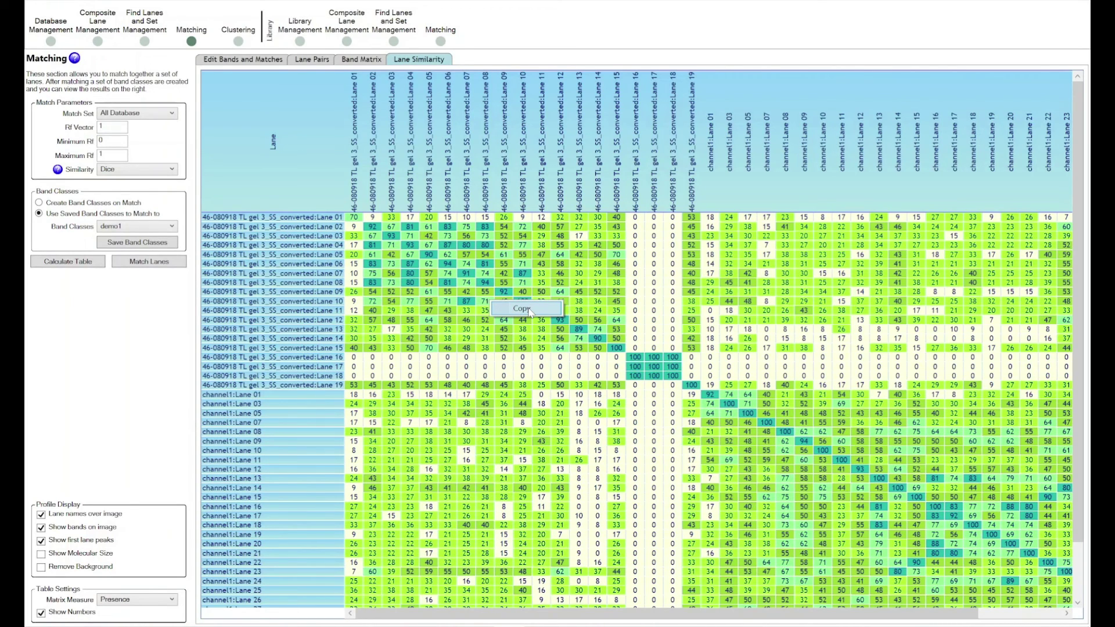
pyautogui.click(528, 311)
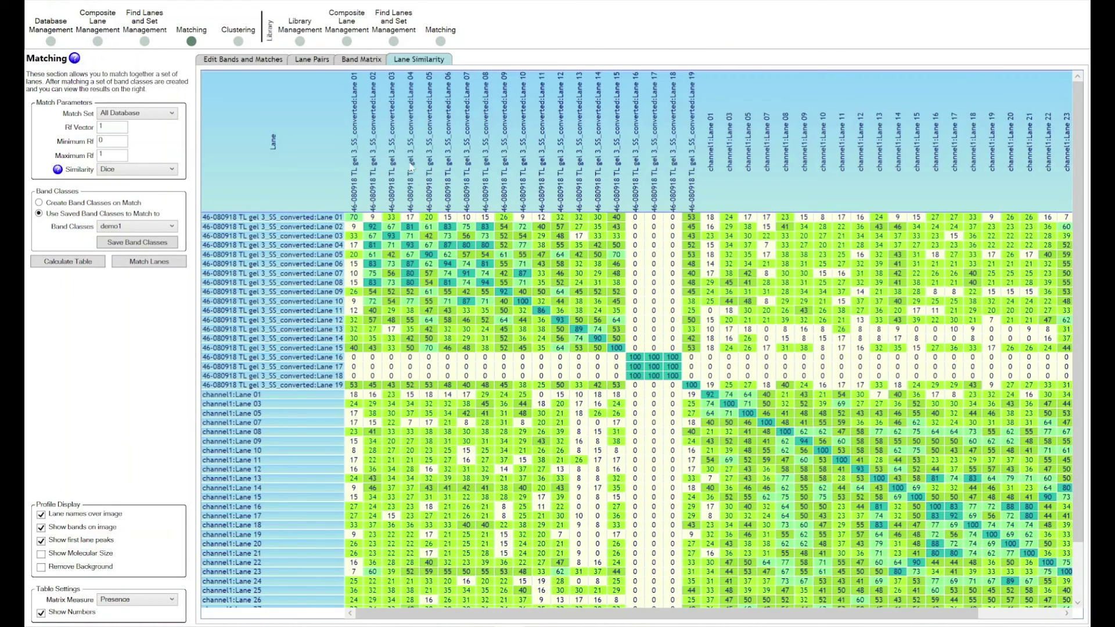
pyautogui.click(368, 62)
pyautogui.rightClick(375, 300)
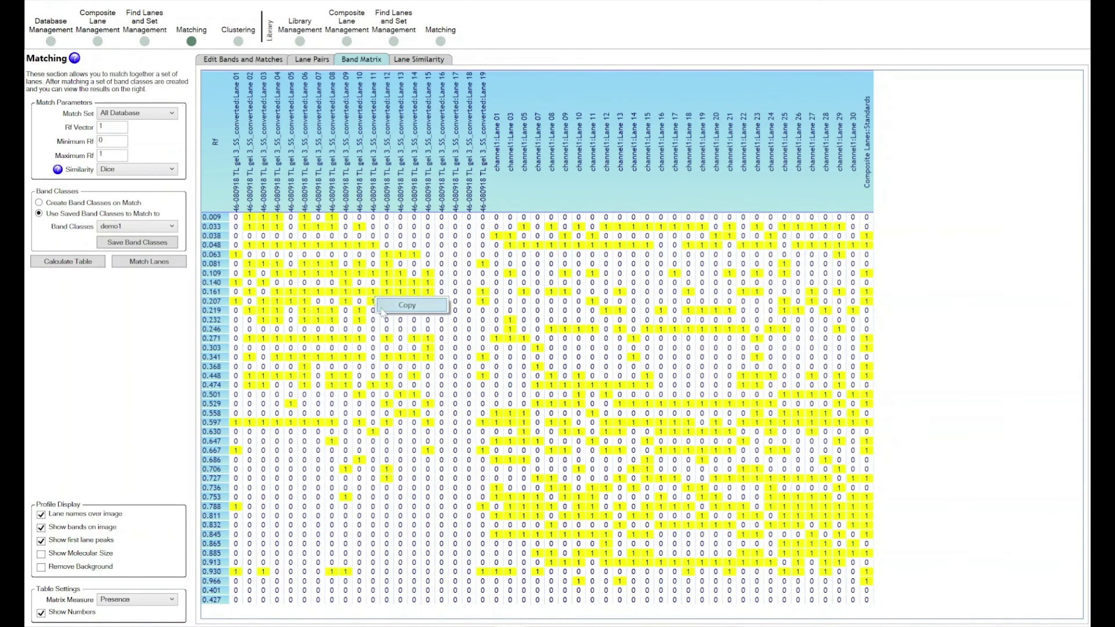
pyautogui.click(369, 225)
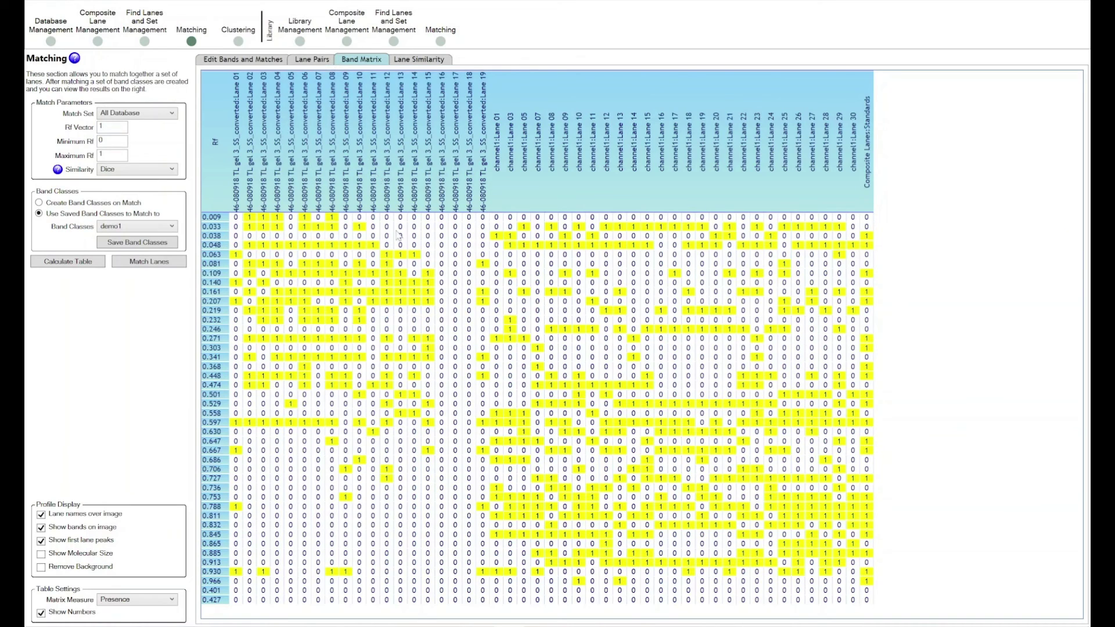
pyautogui.click(317, 62)
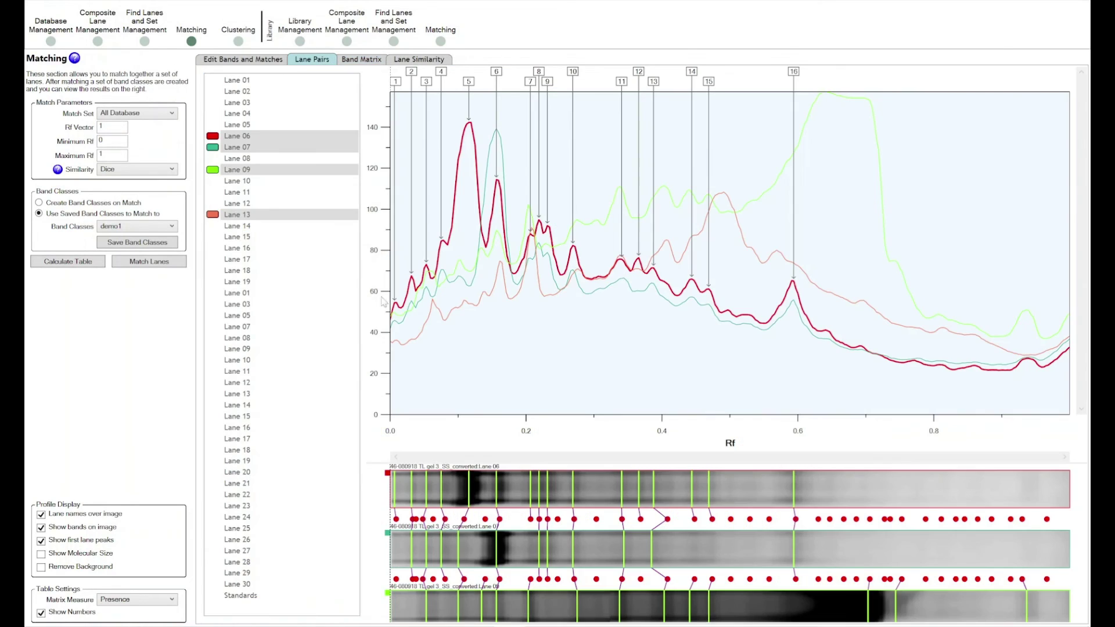
# Review the lane image's Copy, Copy To File, Print and Zoom options
pyautogui.rightClick(433, 488)
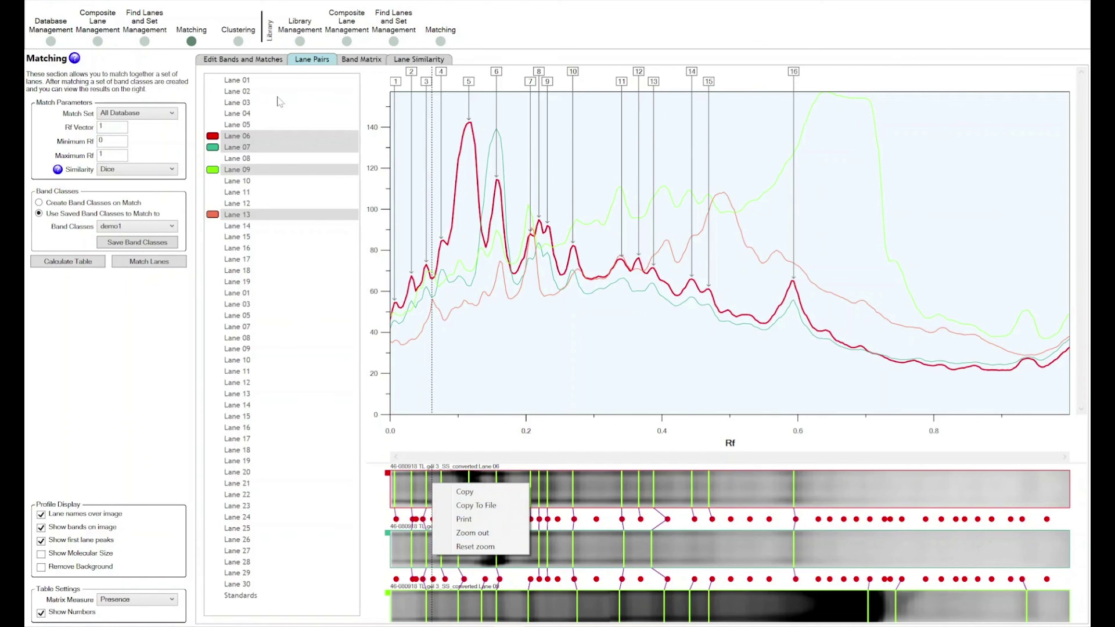
# In Edit Bands and Matches, view Lane 08's profile and plot menu, then show Lane 10
pyautogui.click(268, 61)
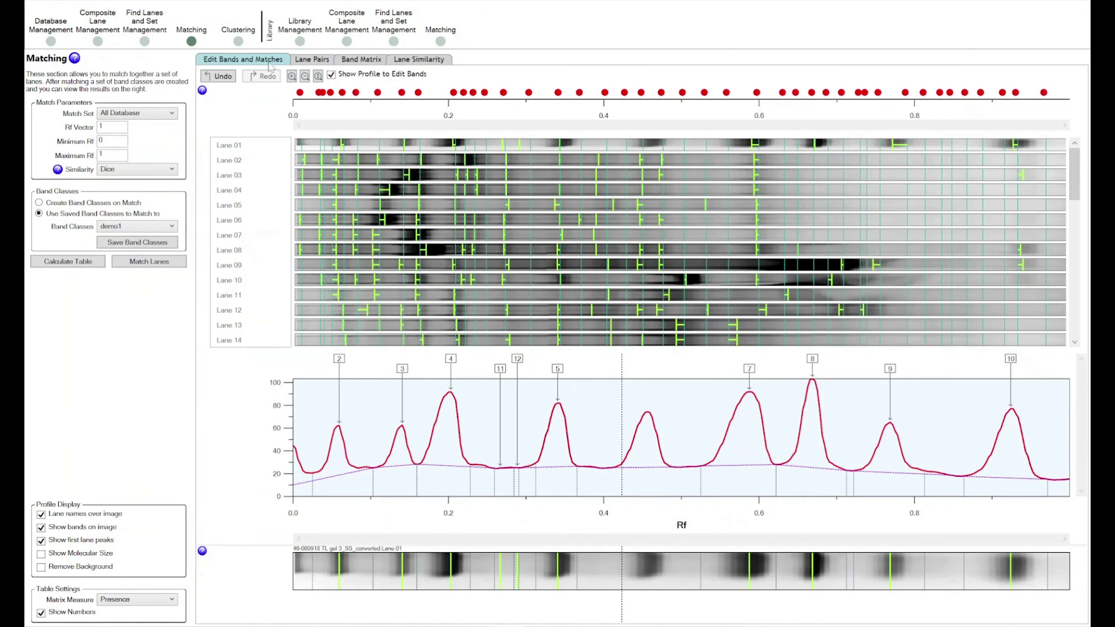
pyautogui.click(460, 255)
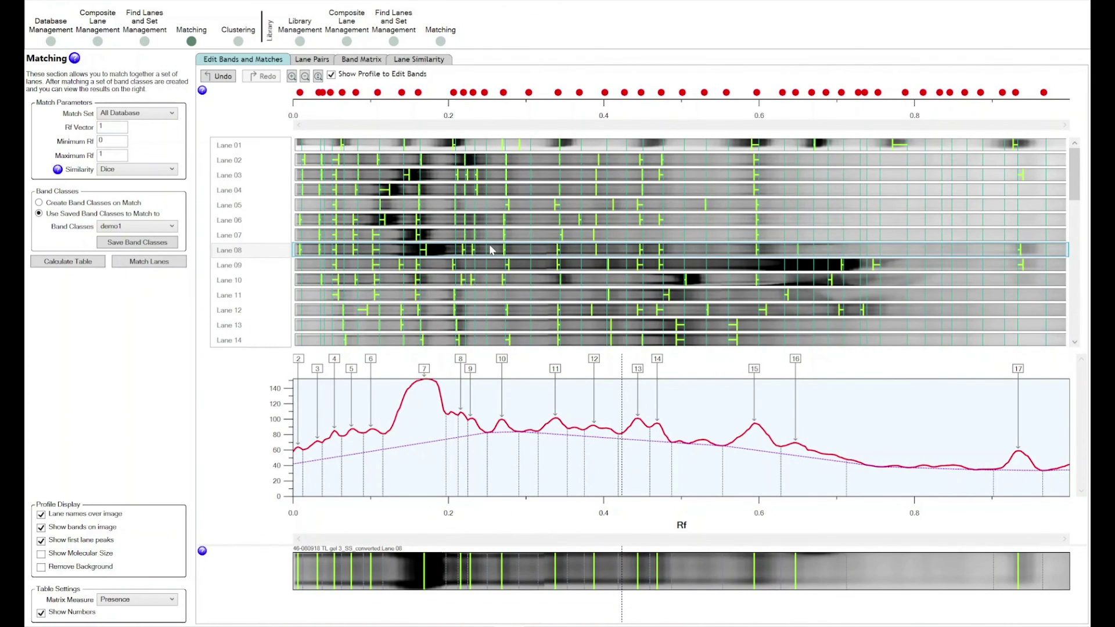
pyautogui.rightClick(484, 430)
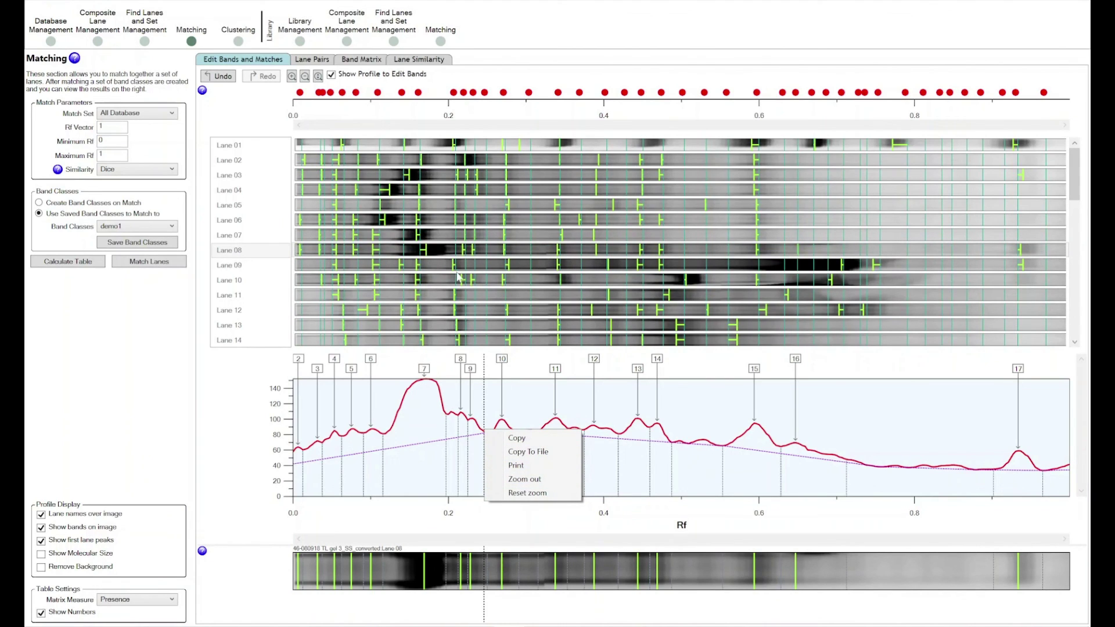
pyautogui.click(442, 284)
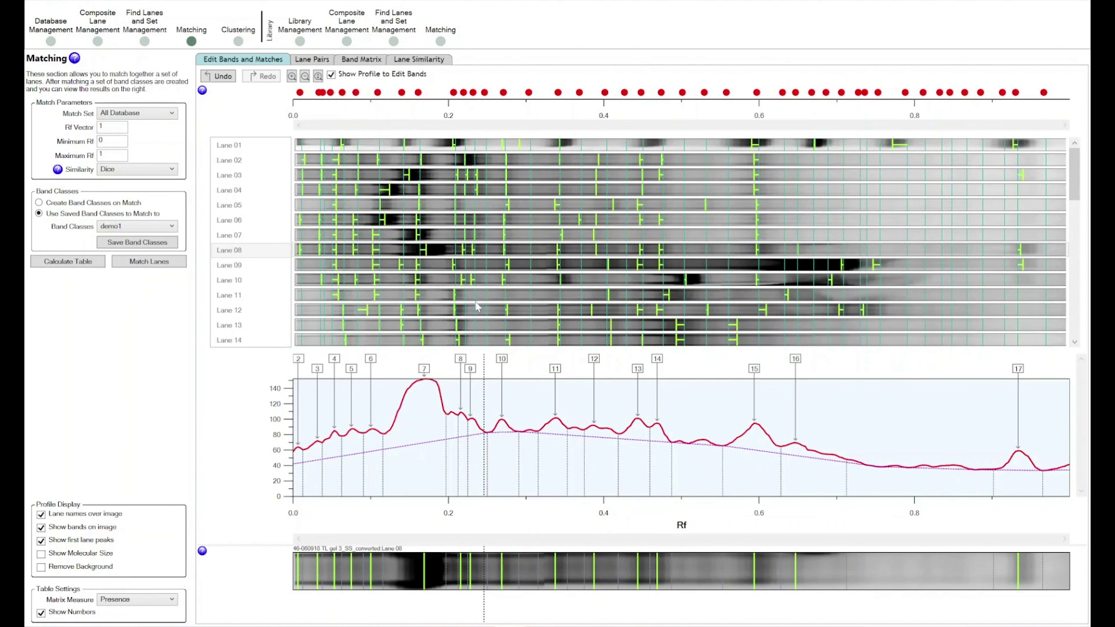